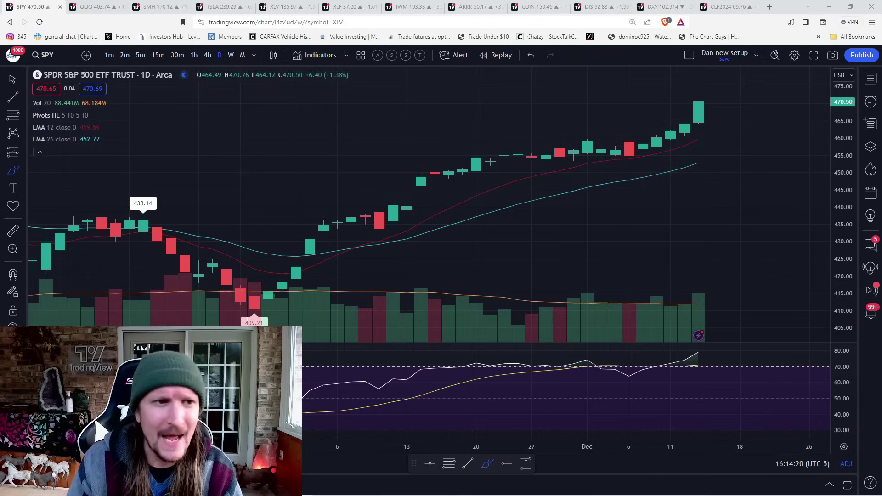
- Review the SPY chart on the monthly and 1-hour timeframes and return it to the daily timeframe
left_click(230, 174)
type("1M")
key("Return")
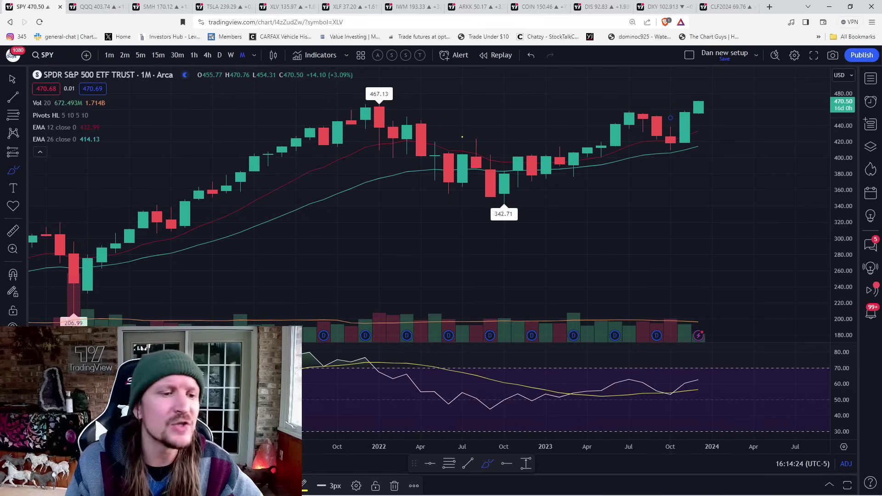
left_click(197, 56)
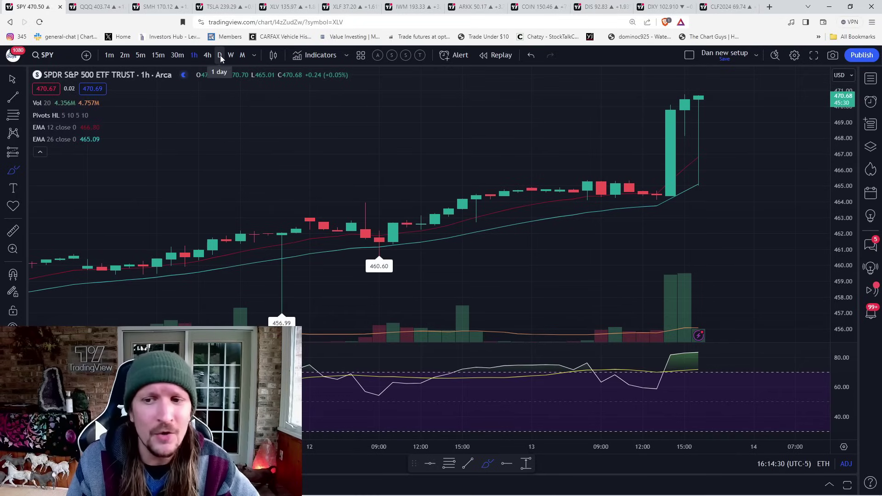
left_click(220, 56)
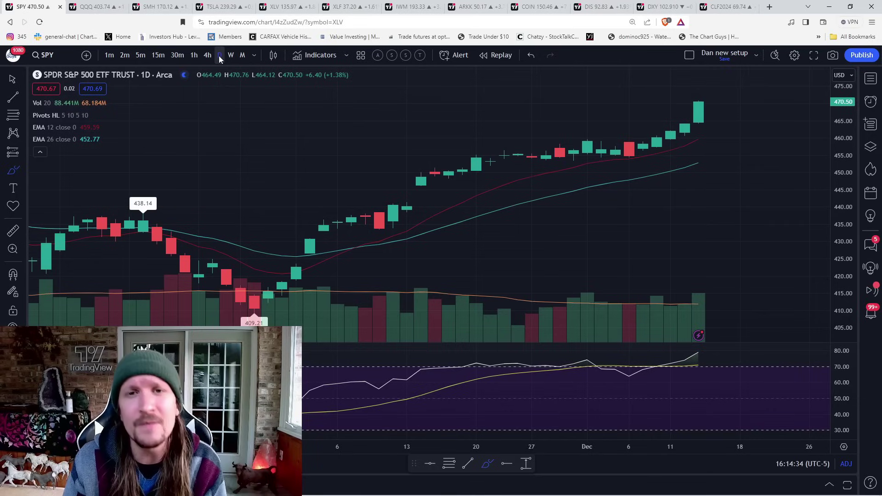
- Check SPY on the weekly timeframe and set the chart back to 1D
left_click(230, 55)
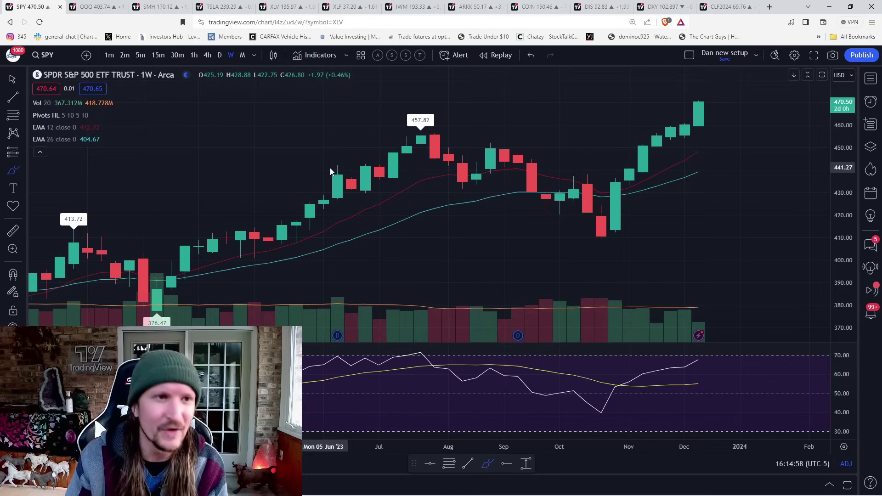
key("1")
key("d")
key("Return")
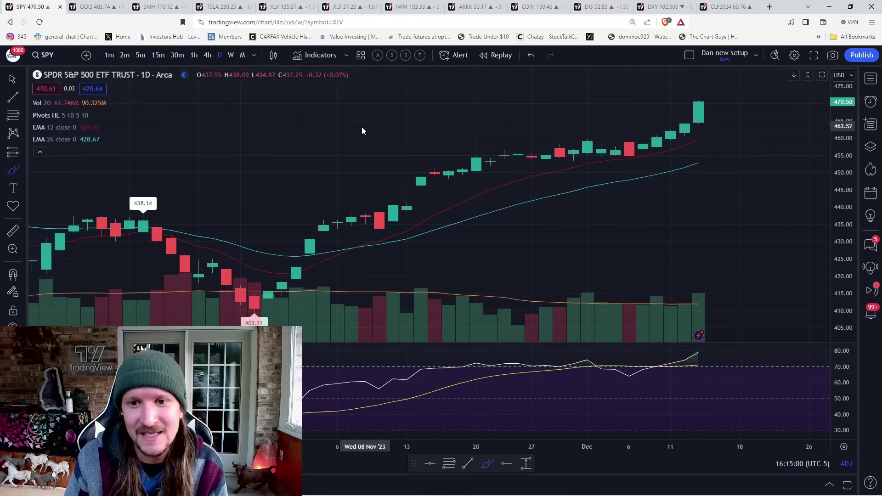
- Circle the SPY daily pullback candles around 9 November and the end of November with the Brush
scroll(361, 131, "down", 2)
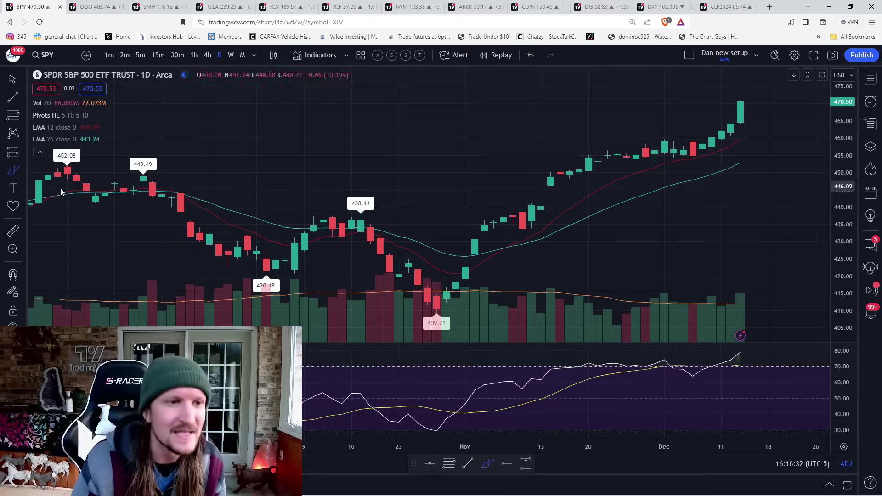
left_click(24, 171)
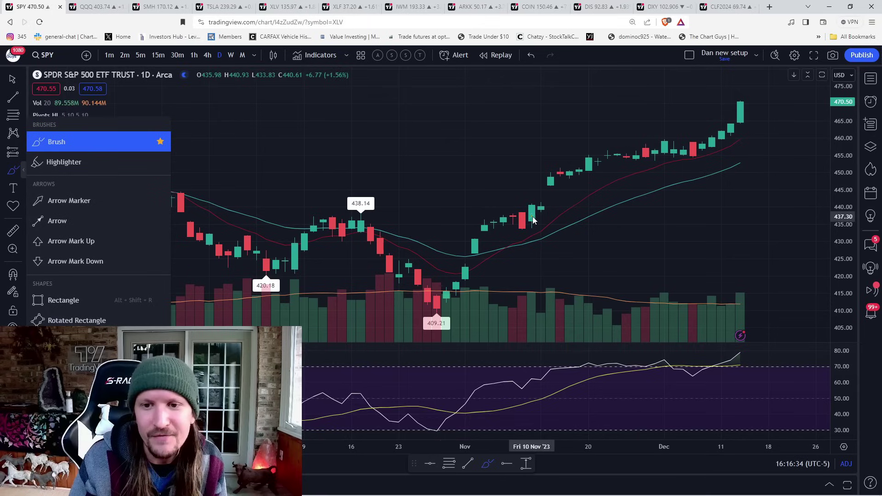
left_click(543, 199)
mouse_move(529, 216)
left_mouse_down()
mouse_move(516, 236)
mouse_move(542, 219)
left_mouse_up()
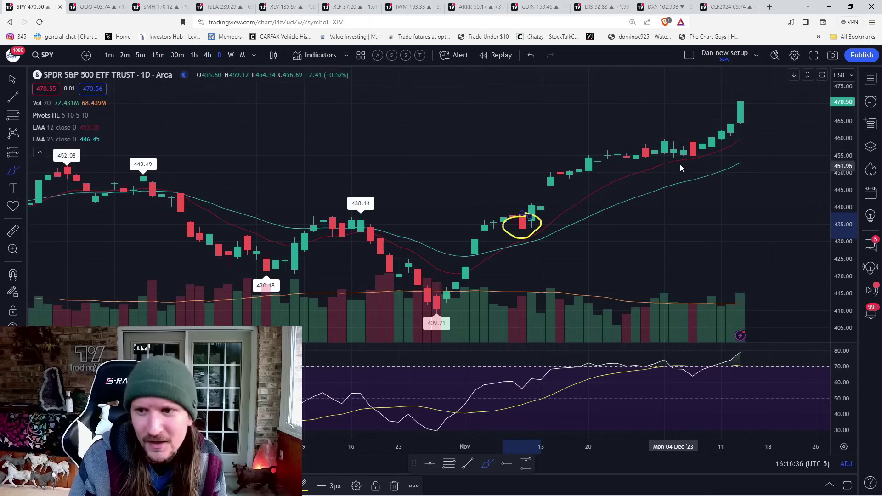
mouse_move(661, 155)
left_mouse_down()
mouse_move(646, 157)
mouse_move(661, 164)
mouse_move(663, 154)
left_mouse_up()
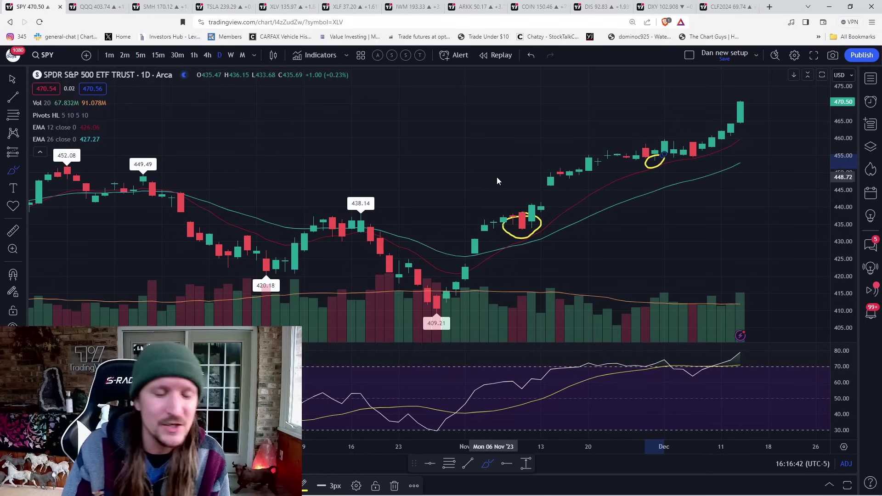
- Load the XBI chart and brush a circle around the December pullback with a stroke up to the 13 December candle
type("XBI")
key("Return")
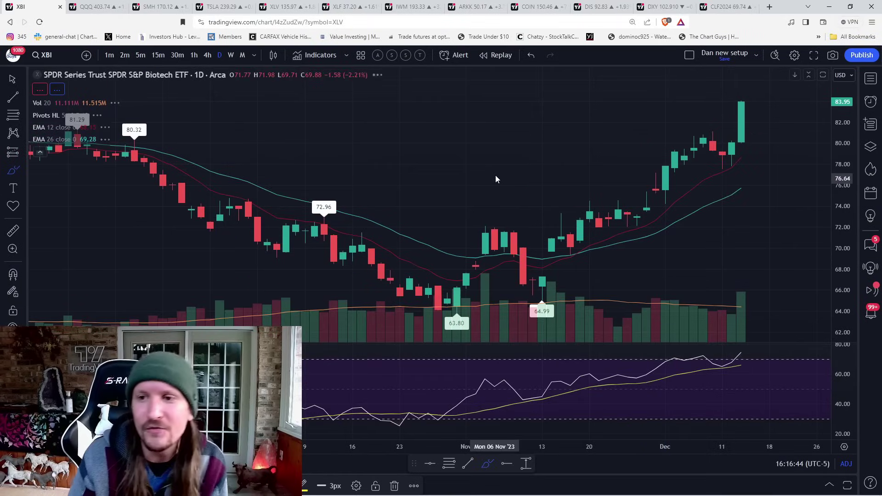
mouse_move(721, 173)
left_mouse_down()
mouse_move(716, 165)
mouse_move(728, 172)
mouse_move(741, 111)
left_mouse_up()
- Load the AAPL chart and brush a circle around the 11 December dip with a stroke up to the latest candle
type("AAPL")
key("Return")
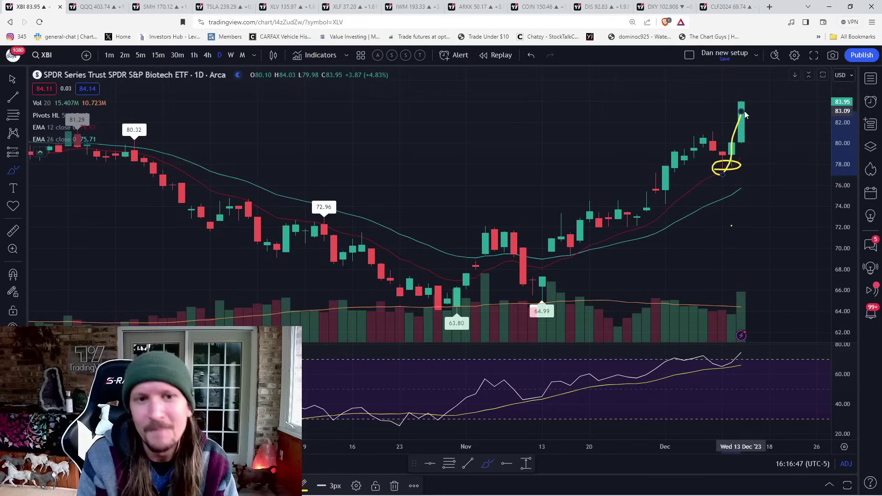
left_click_drag(730, 144, 740, 103)
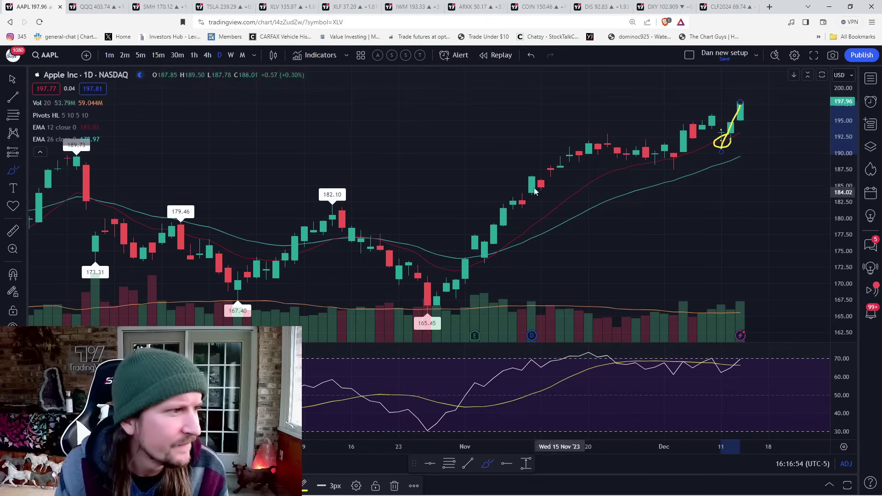
- Review AAPL on the monthly and weekly timeframes, return to daily and delete the brush marking
left_click(239, 57)
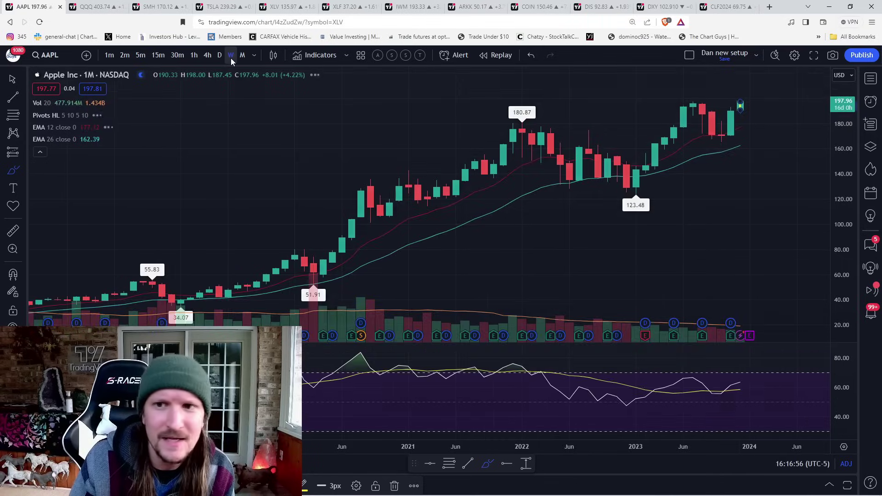
left_click(230, 56)
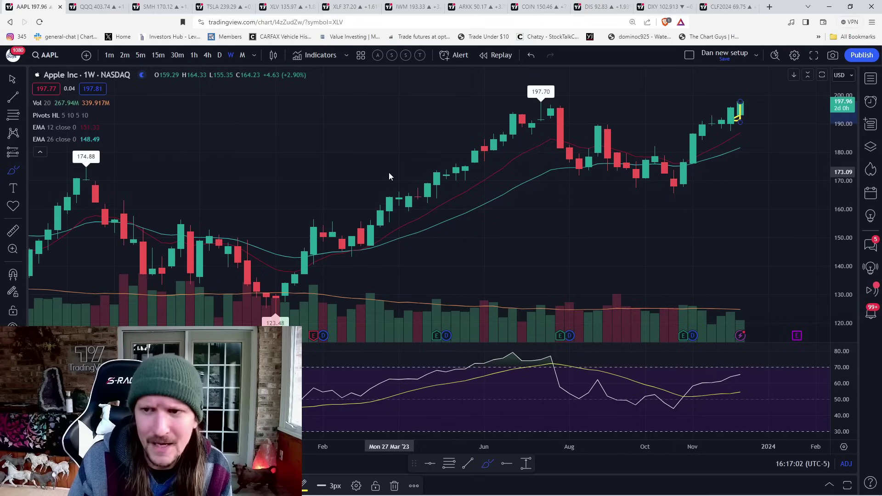
left_click(219, 56)
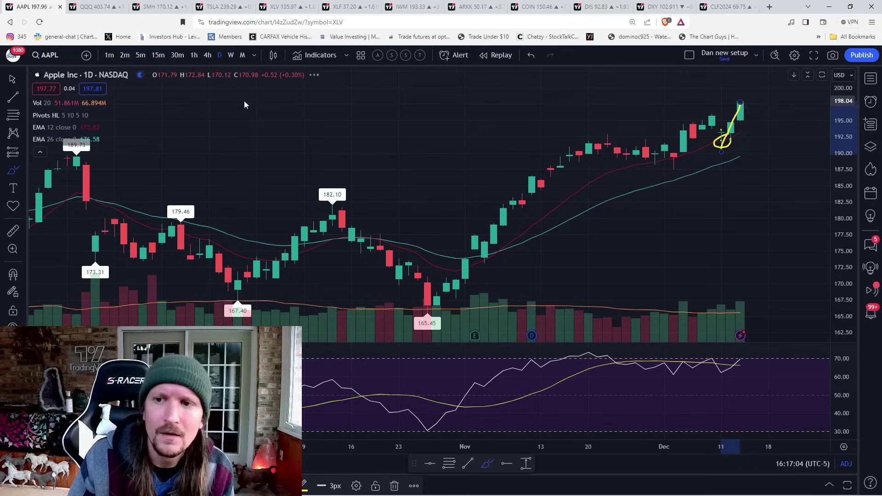
key("Delete")
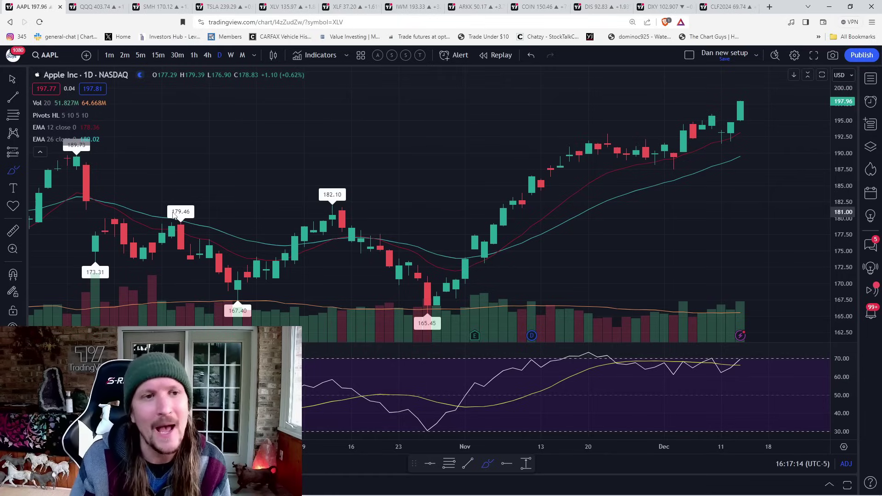
- Switch to the QQQ chart and replace its symbol with the NASDAQ 100 E-mini Futures, NQ1!
key("ctrl+Tab")
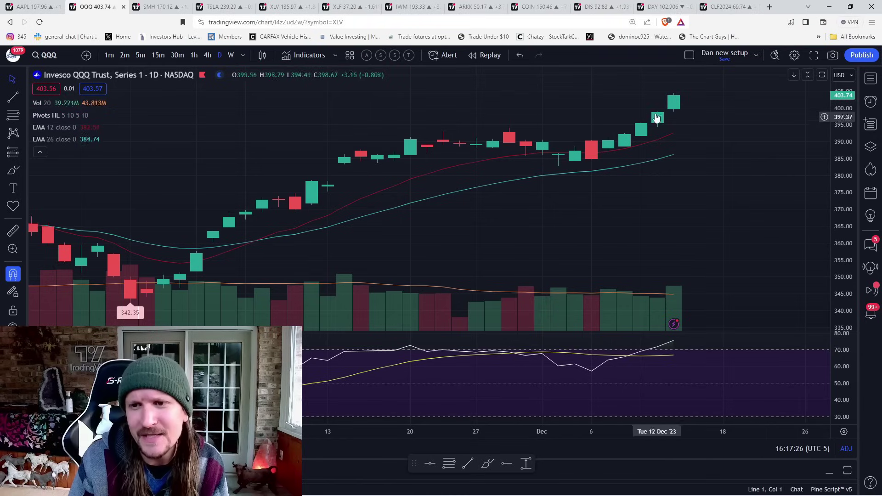
scroll(484, 184, "down", 2)
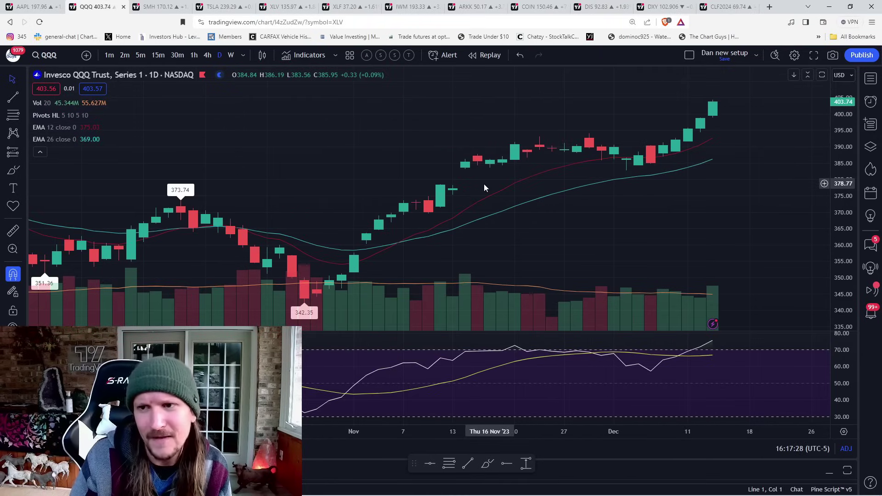
type("NQ")
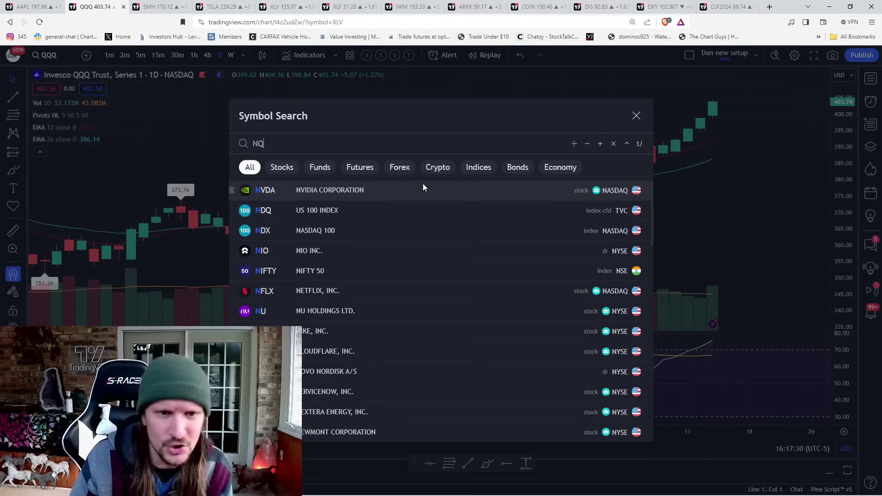
left_click(420, 184)
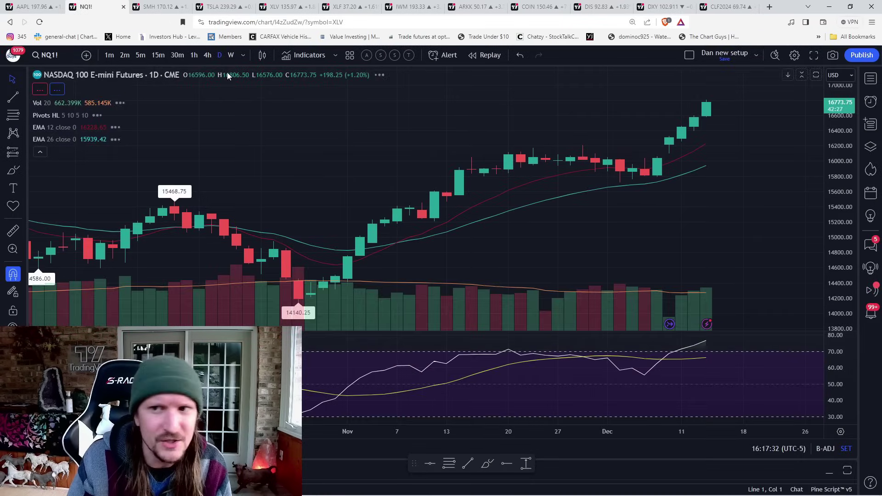
- Set NQ1! to the weekly timeframe and draw a horizontal line at the 16767.50 peak
left_click(230, 55)
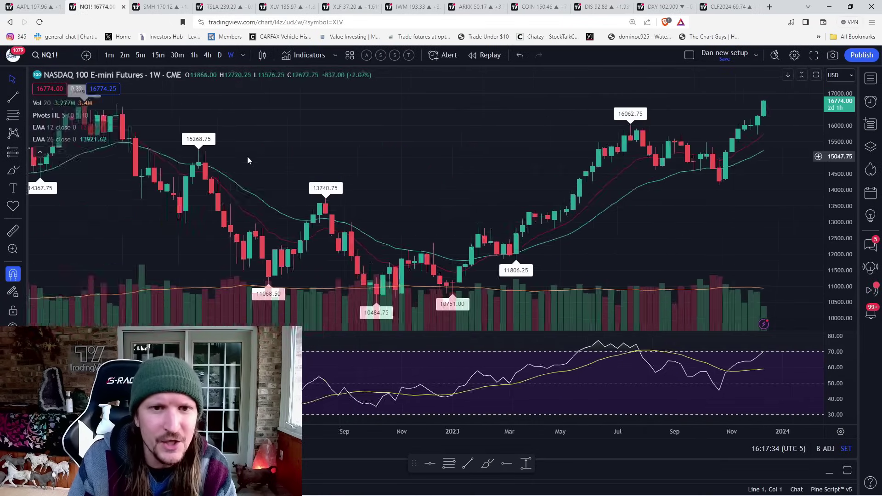
scroll(247, 156, "down", 2)
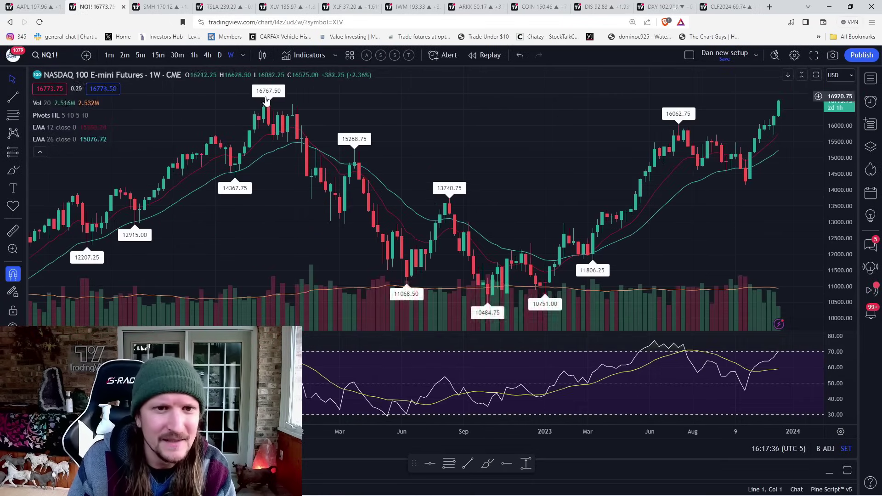
key("alt+h")
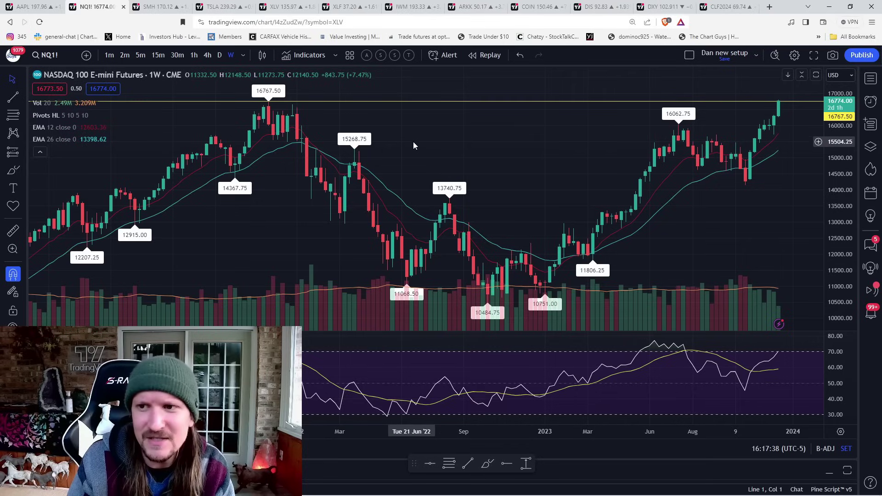
scroll(413, 142, "up", 2)
- Load the S&P 500 E-mini Futures, ES1!, and draw a horizontal line at the 4808.25 peak
type("ES")
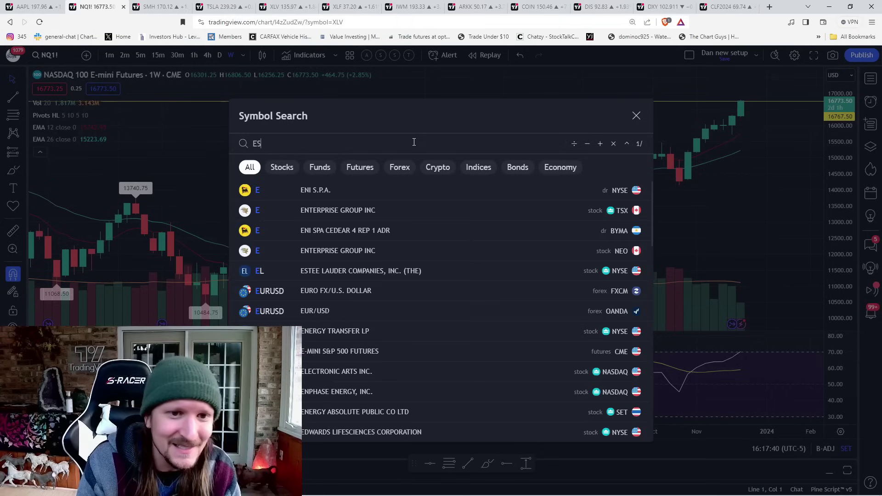
key("Return")
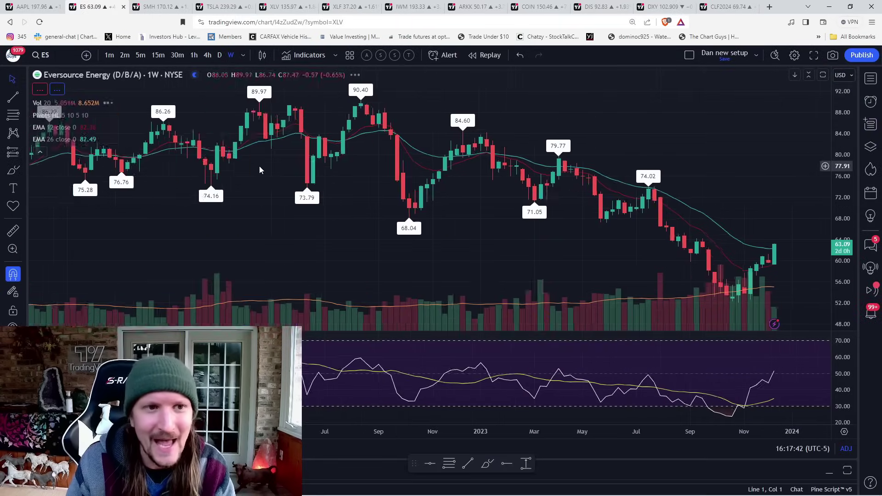
type("ES1!")
left_click(320, 191)
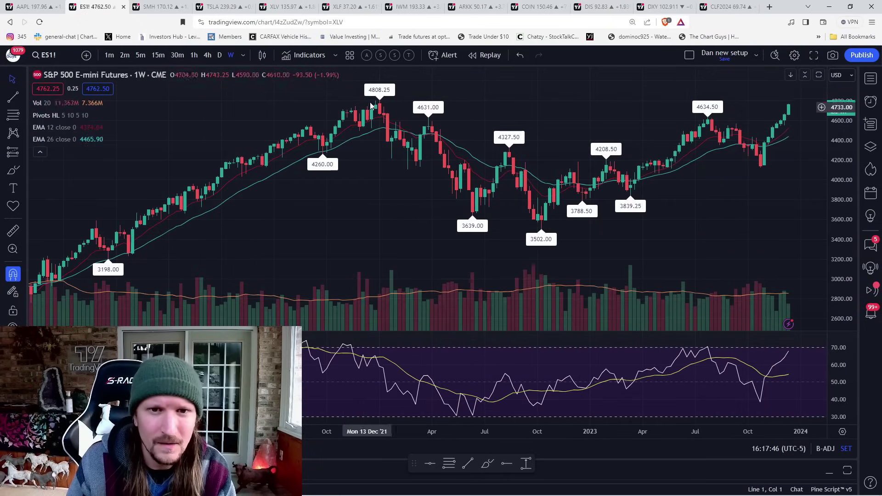
key("alt+h")
scroll(787, 117, "up", 3)
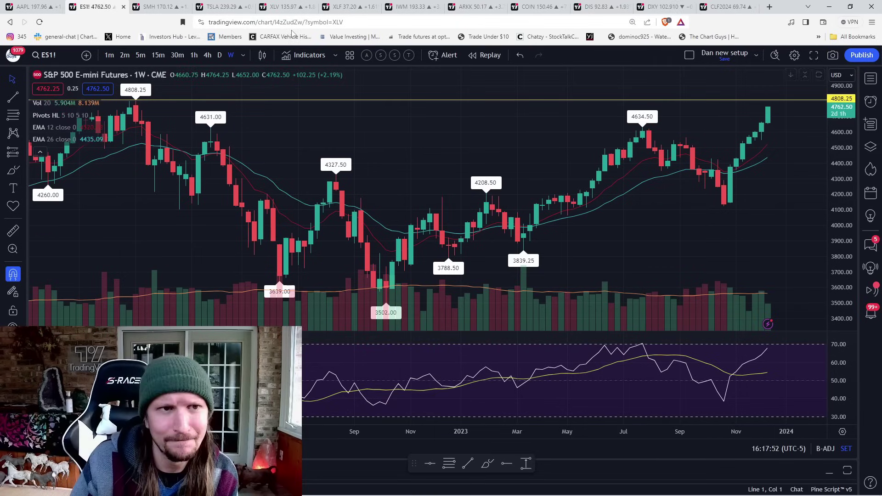
- Switch to the SMH chart, replace its symbol with NVDA and view it on the weekly timeframe
left_click(168, 4)
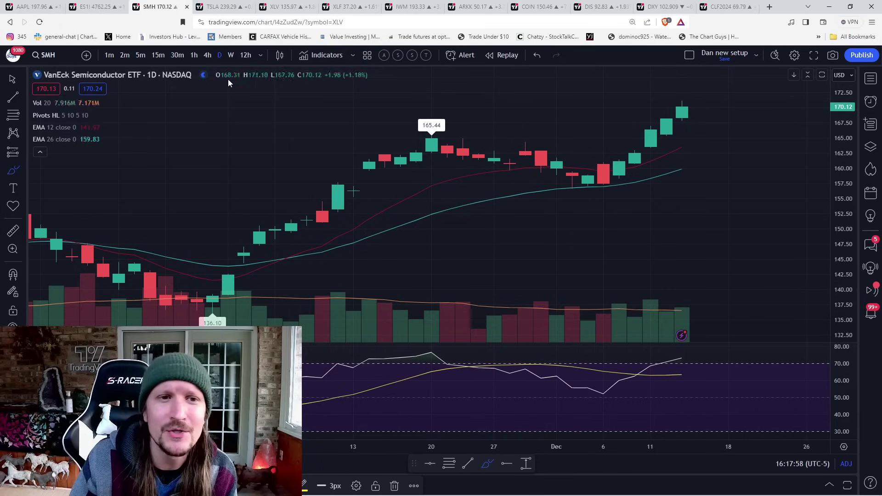
type("NVDA")
key("Return")
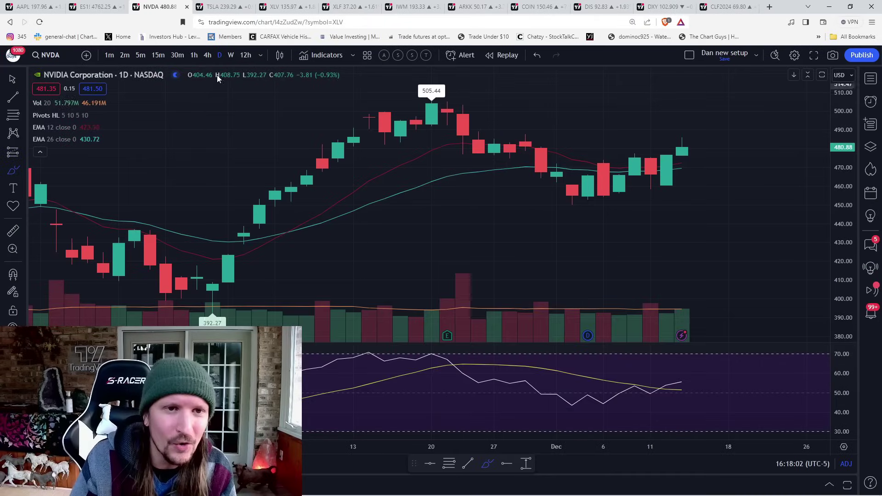
left_click(233, 53)
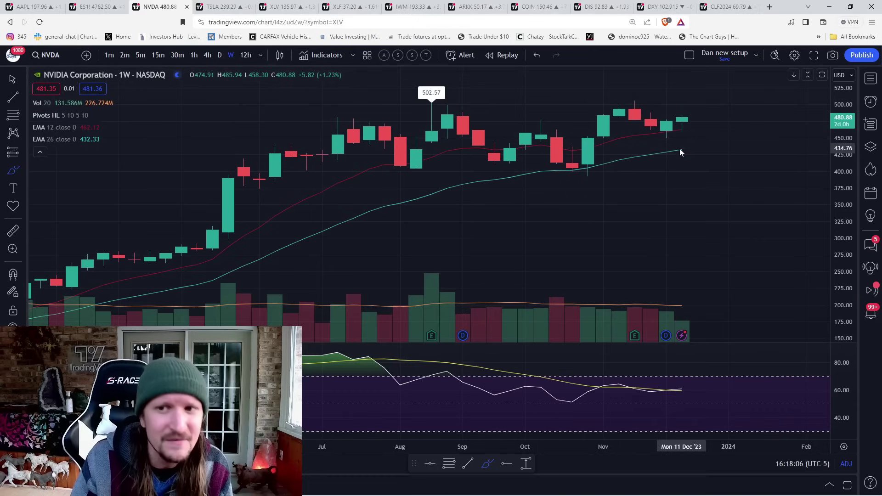
- Bring up the AMD chart on the daily timeframe, followed by the Micron (MU) chart
key("space")
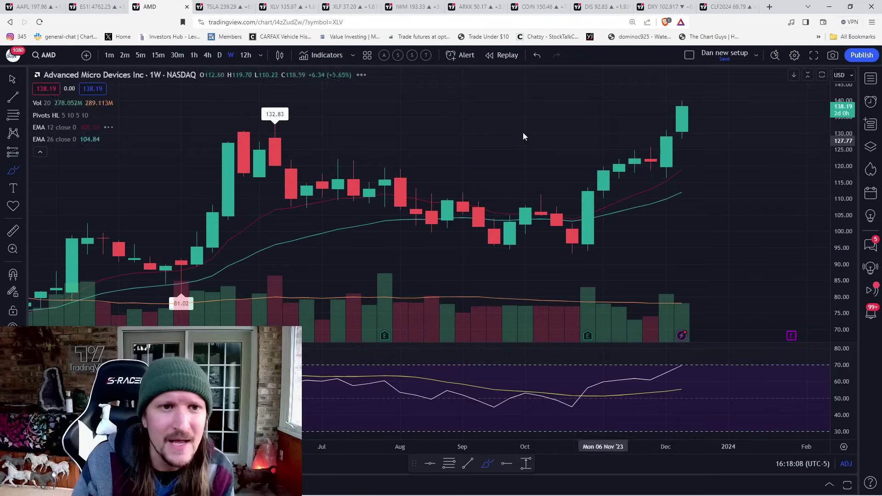
left_click(220, 55)
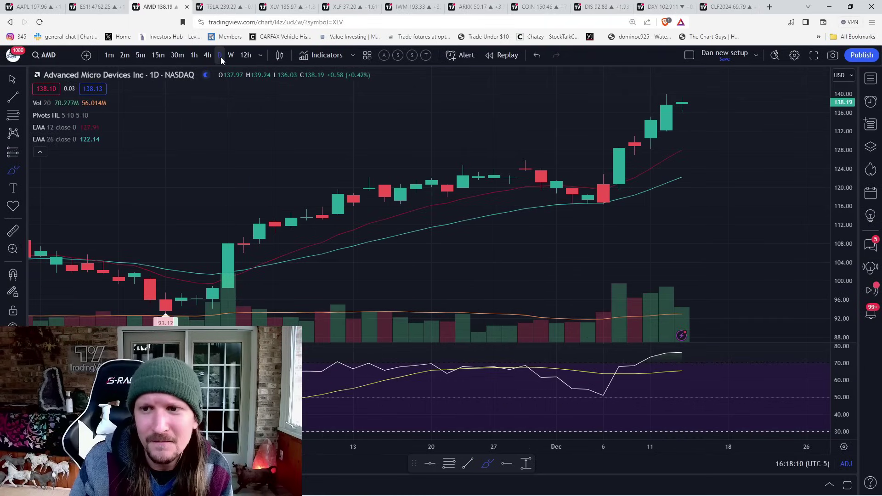
key("space")
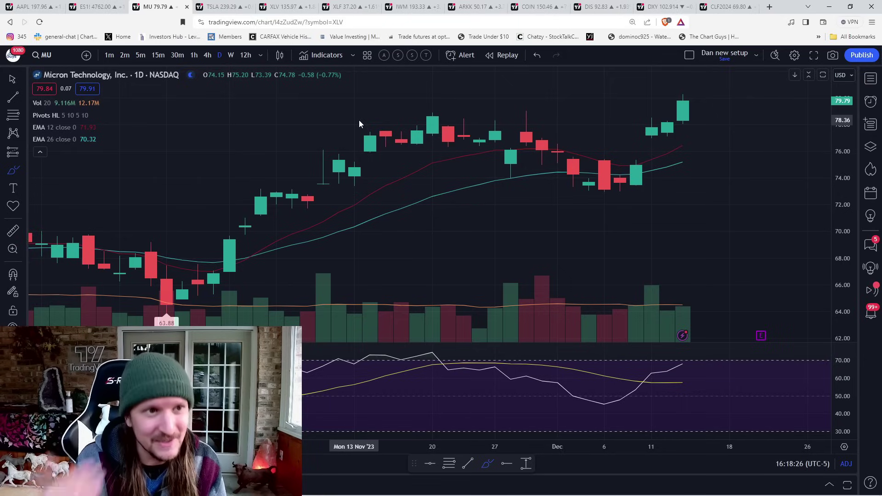
- Plot the MU/AMD ratio in place of the Micron chart
type("/")
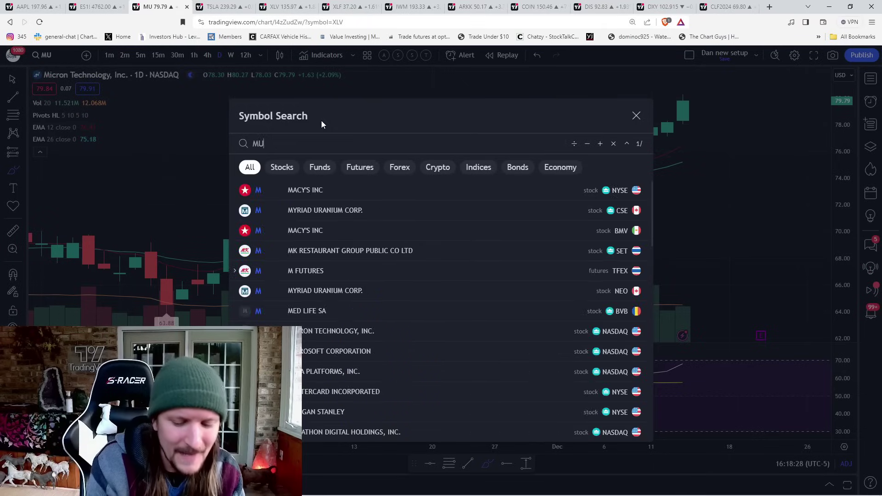
type("AMD")
key("Return")
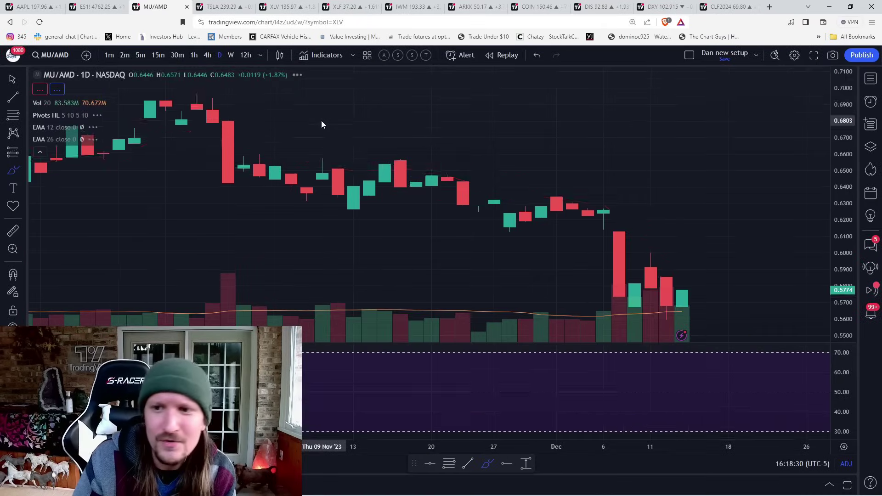
- Trace the decline on the MU/AMD daily ratio chart with a freehand brush stroke, and undo the drawing
scroll(538, 253, "down", 5)
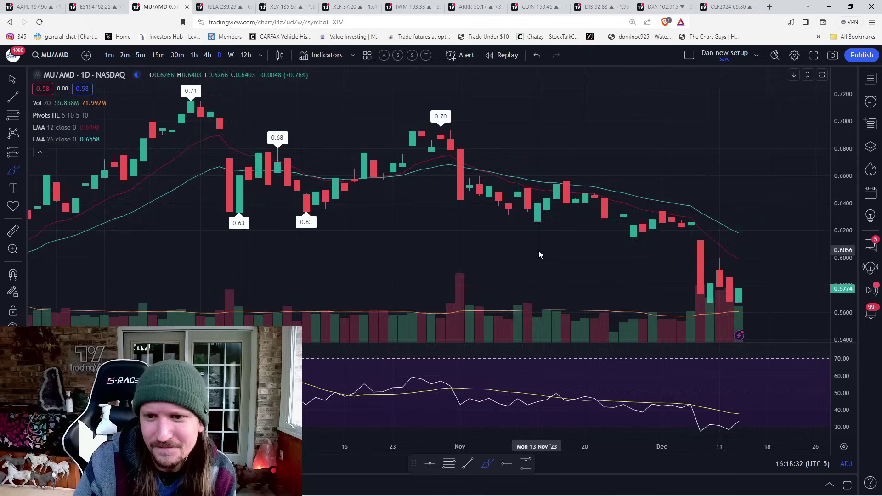
scroll(538, 253, "up", 3)
mouse_move(517, 111)
left_mouse_down()
mouse_move(719, 294)
mouse_move(661, 294)
mouse_move(642, 269)
left_mouse_up()
scroll(718, 288, "up", 2)
key("ctrl+z")
key("ctrl+z")
- Load the Arm Holdings chart, ARM, in place of MU/AMD, sketch over its December daily candles, and undo the sketch
type("arm")
key("Return")
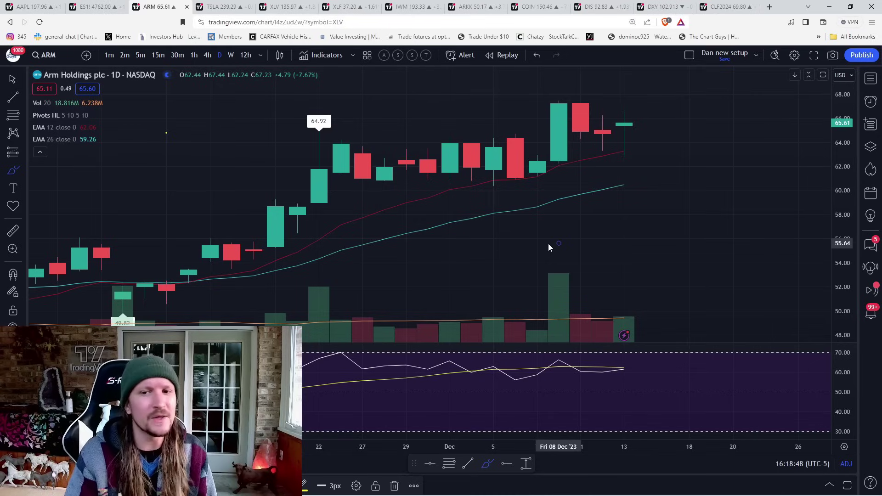
left_click_drag(494, 186, 624, 148)
key("ctrl+z")
key("ctrl+z")
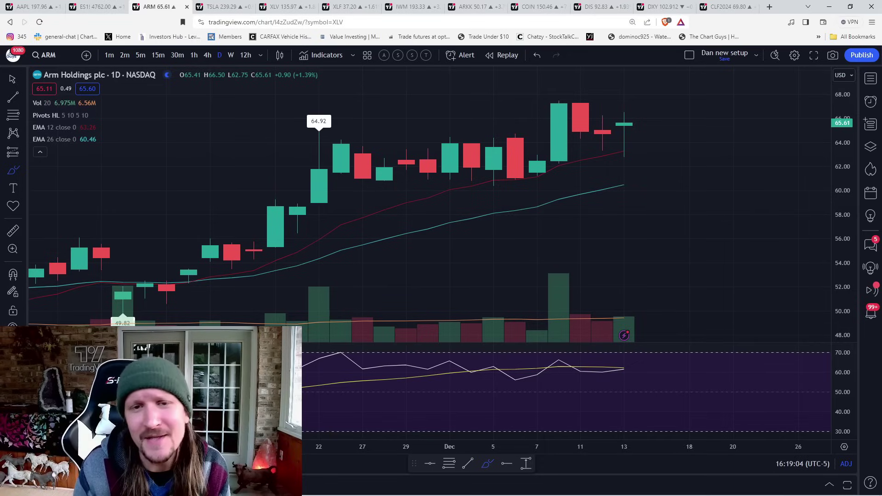
- Bring up SPY on the 1-minute timeframe in place of the E-mini futures and examine the price action after 14:00
left_click(73, 7)
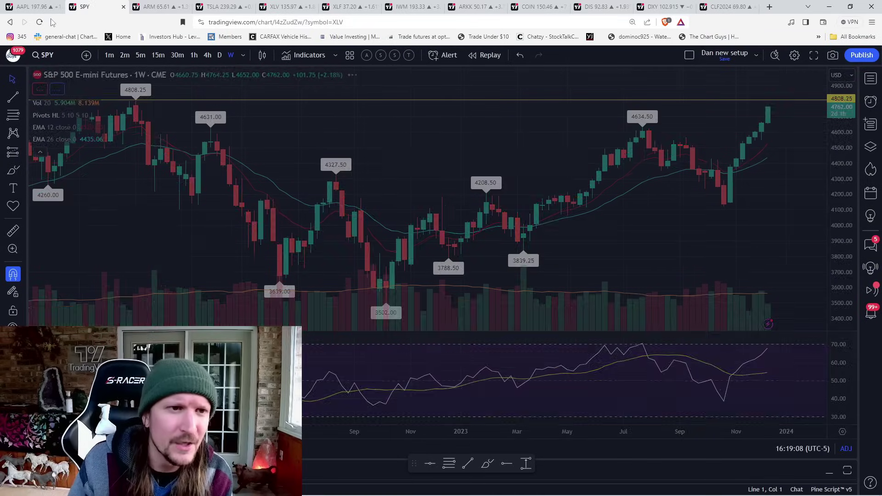
left_click(109, 55)
scroll(449, 220, "down", 3)
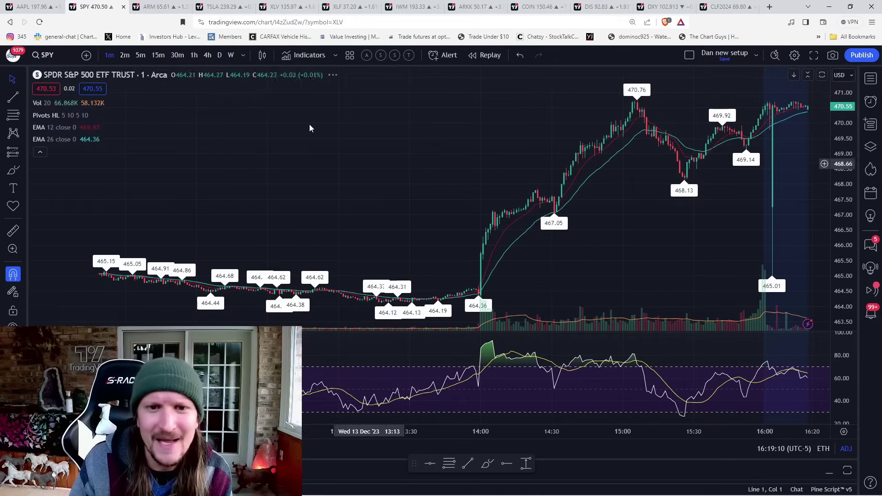
left_click(23, 79)
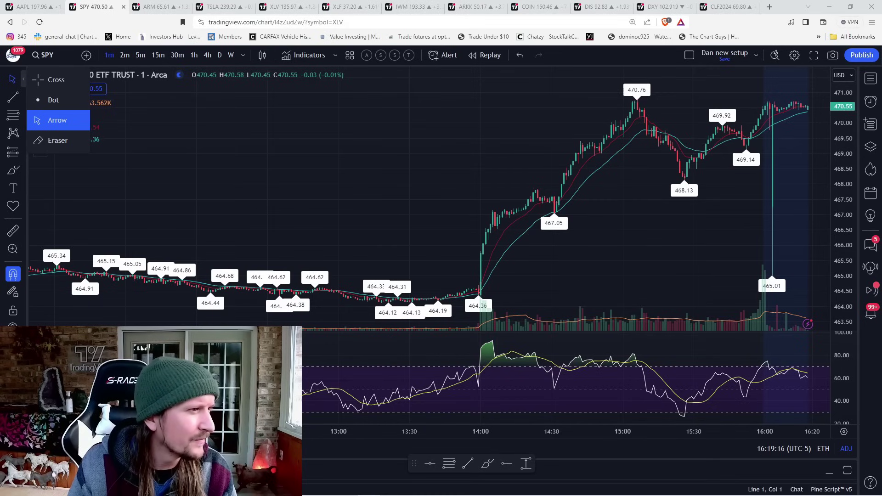
scroll(281, 166, "up", 3)
left_click(331, 172)
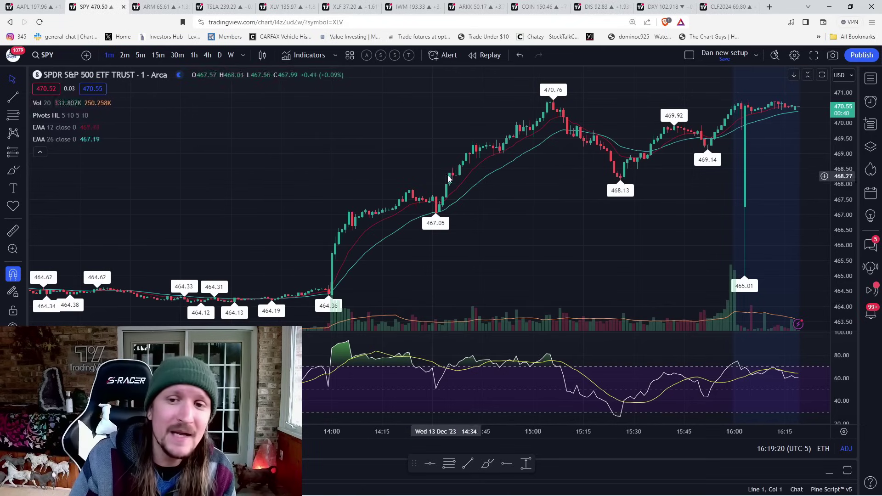
scroll(436, 179, "up", 2)
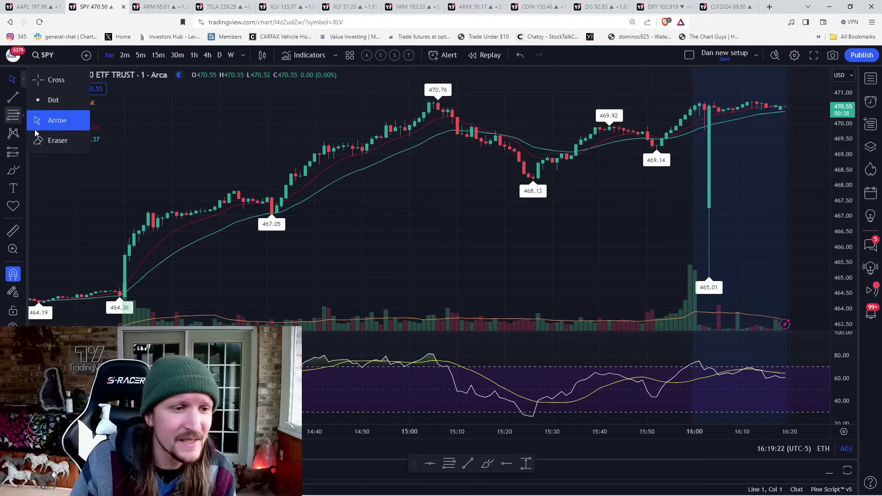
left_click_drag(162, 171, 291, 176)
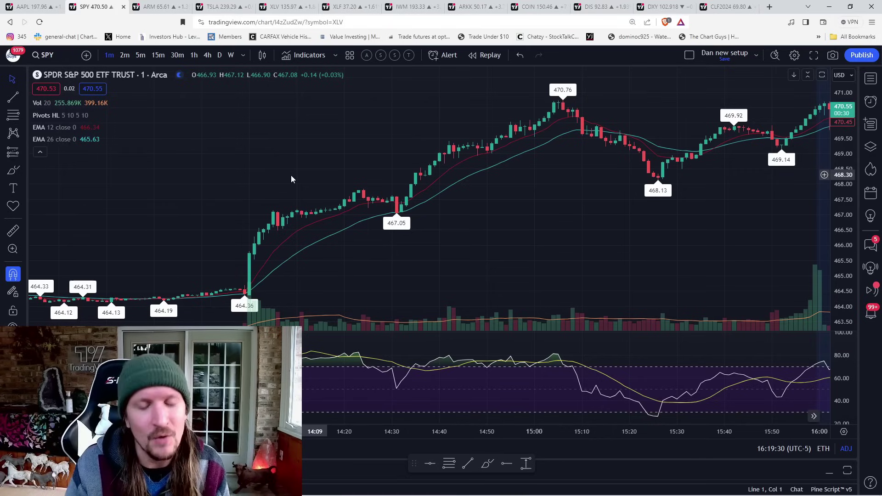
scroll(291, 180, "up", 2)
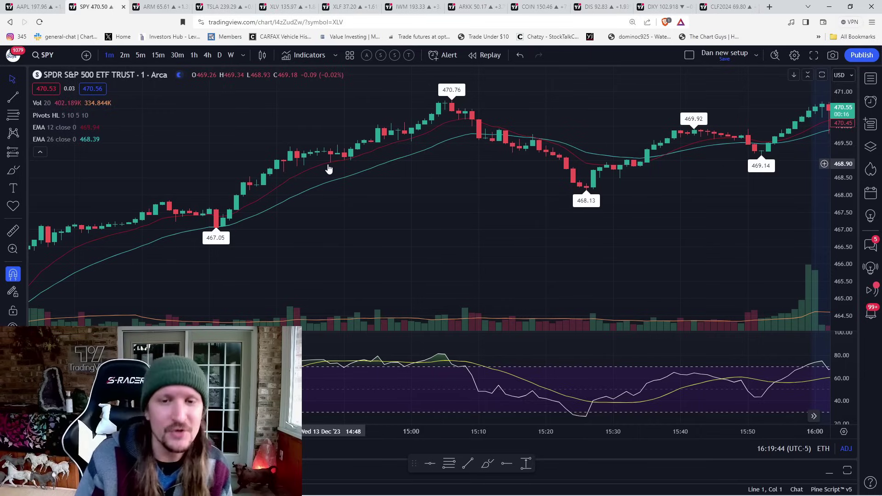
- Load the Netflix chart, NFLX, on the 4-hour timeframe and examine its candles from mid-November to December 13
type("NFLX")
key("Return")
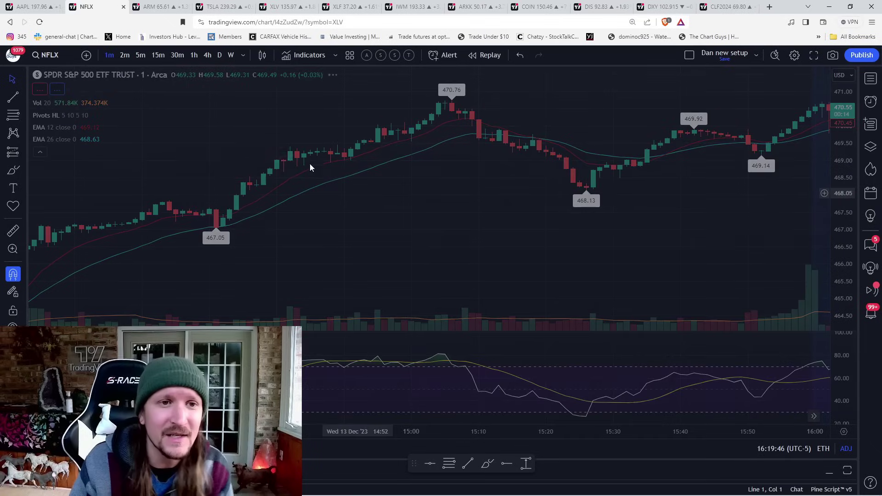
left_click(207, 55)
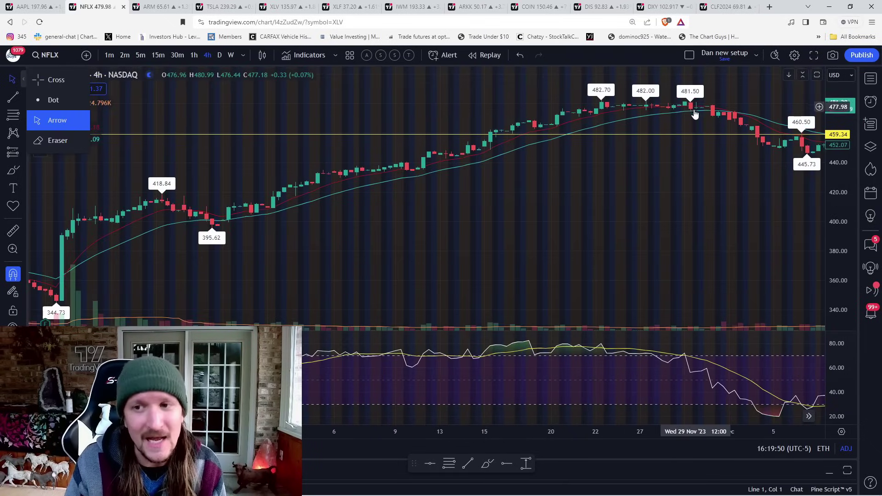
left_click_drag(682, 130, 577, 189)
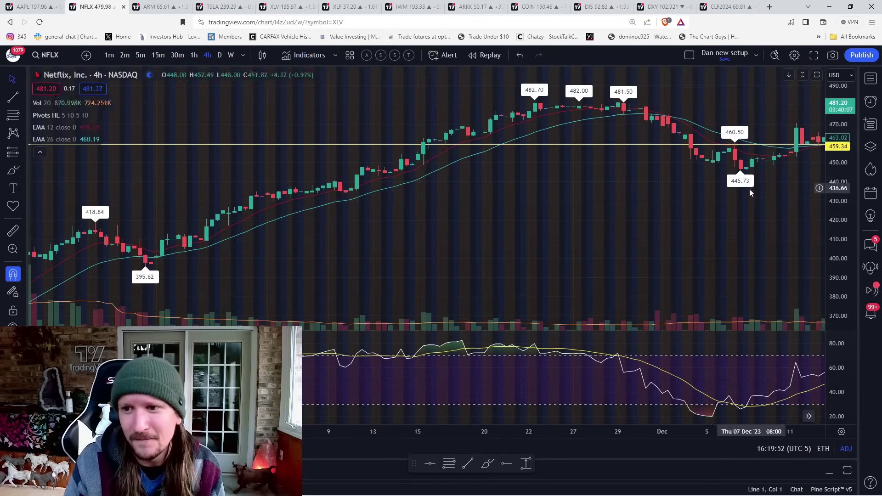
left_click_drag(749, 188, 606, 202)
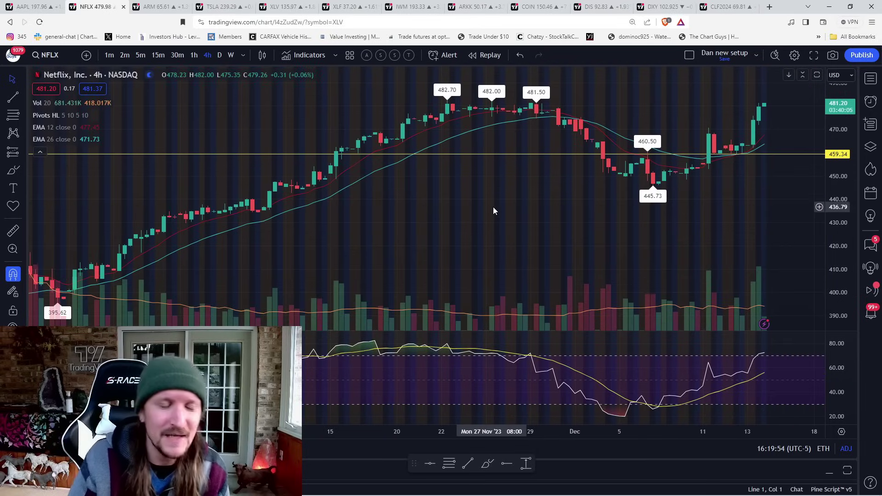
- Return to the SPY chart on the 1-minute timeframe and inspect the afternoon session
type("spy")
key("Return")
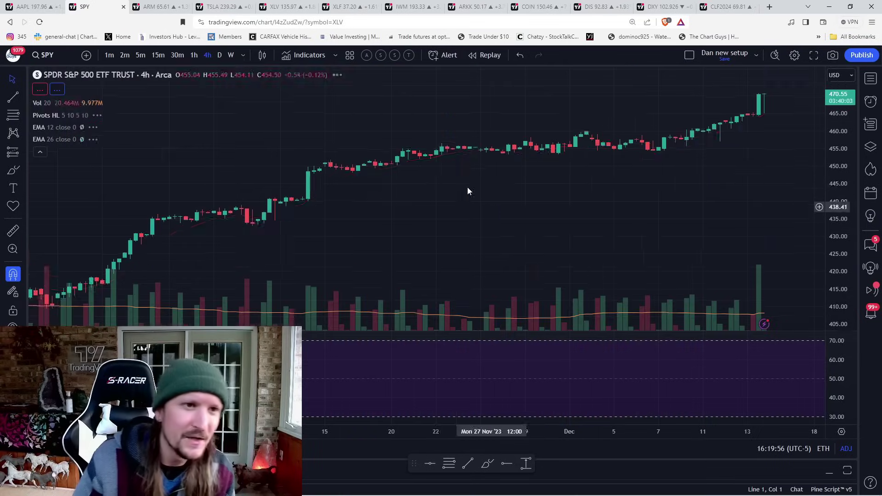
left_click(110, 55)
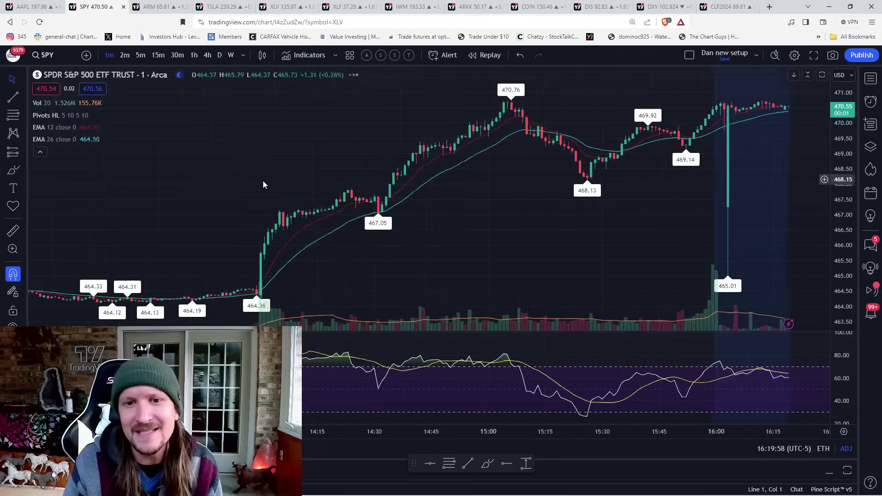
scroll(360, 193, "up", 3)
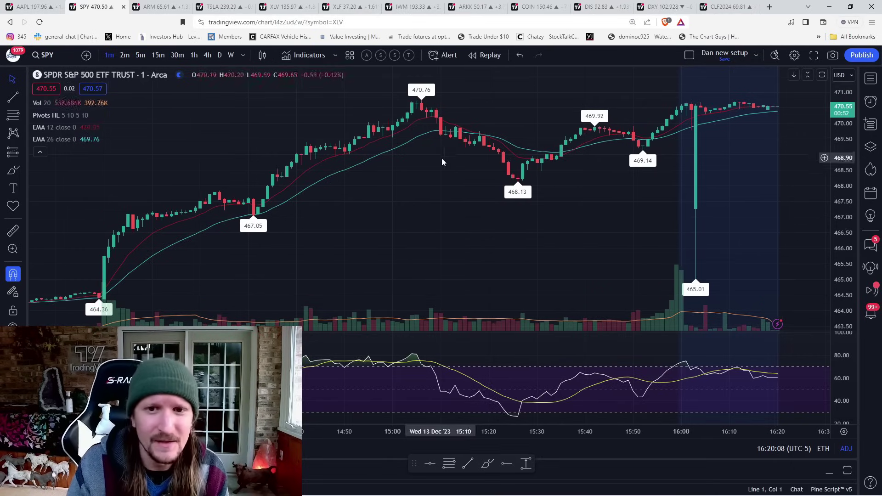
- Turn off magnet snapping and brush a short horizontal mark at about 469.75, just after SPY's 470.76 peak
scroll(399, 166, "left", 3)
left_click(12, 170)
left_click(13, 274)
left_click_drag(522, 131, 561, 131)
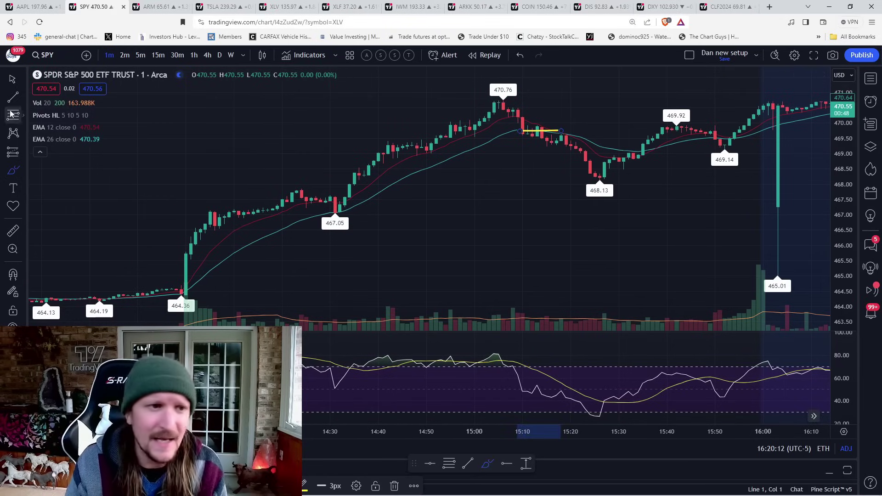
left_click(358, 206)
scroll(359, 207, "right", 5)
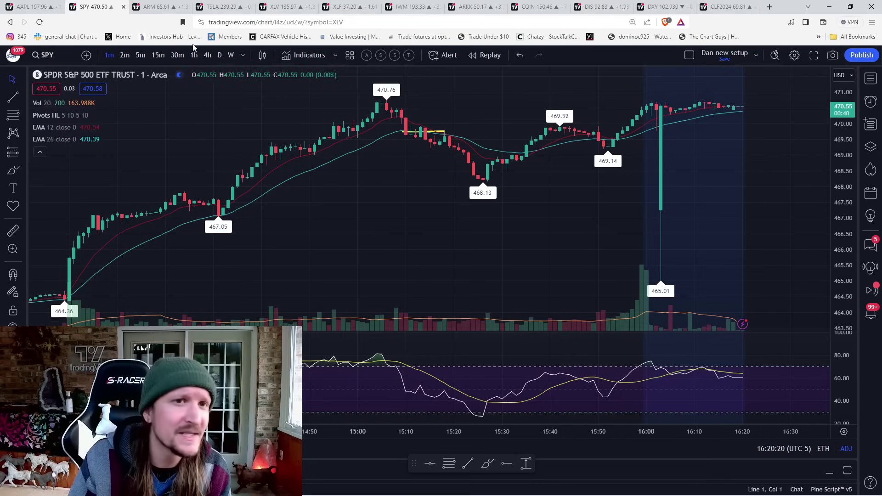
- Mark the early December consolidation near 132 on the XLV daily chart with a brush stroke, and delete it
left_click(265, 12)
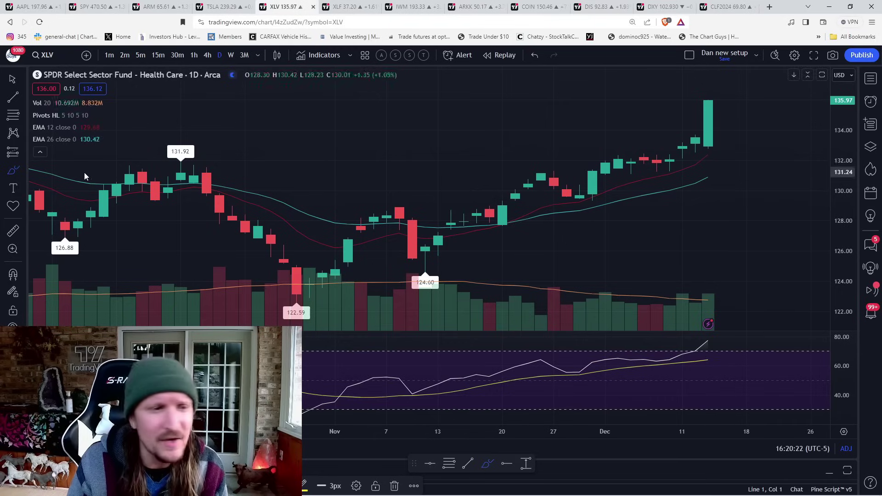
left_click(12, 172)
left_click_drag(605, 160, 644, 165)
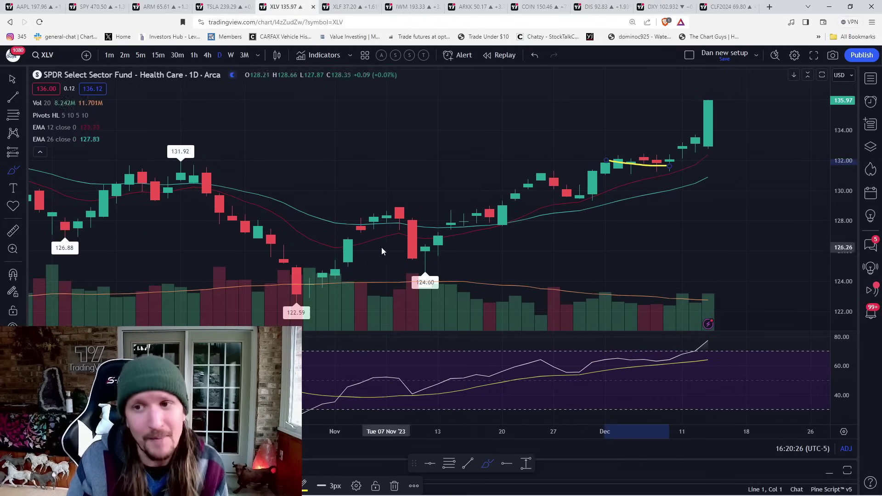
key("Delete")
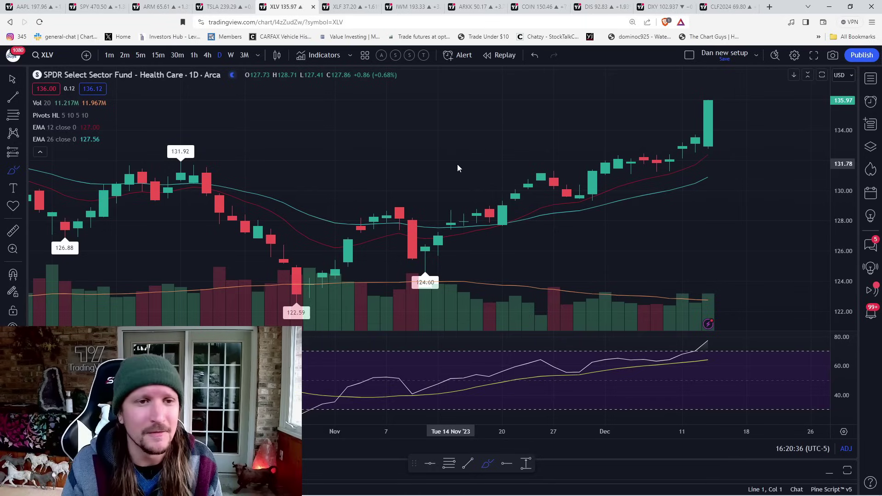
- On the ARM hourly chart, sketch a path from the 63 low through a pullback near 64.25 to above 66.50
left_click(166, 4)
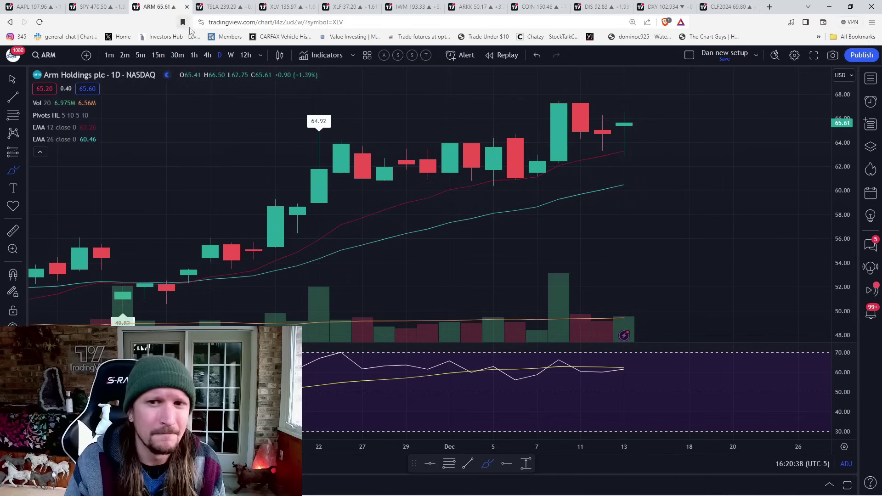
left_click(194, 54)
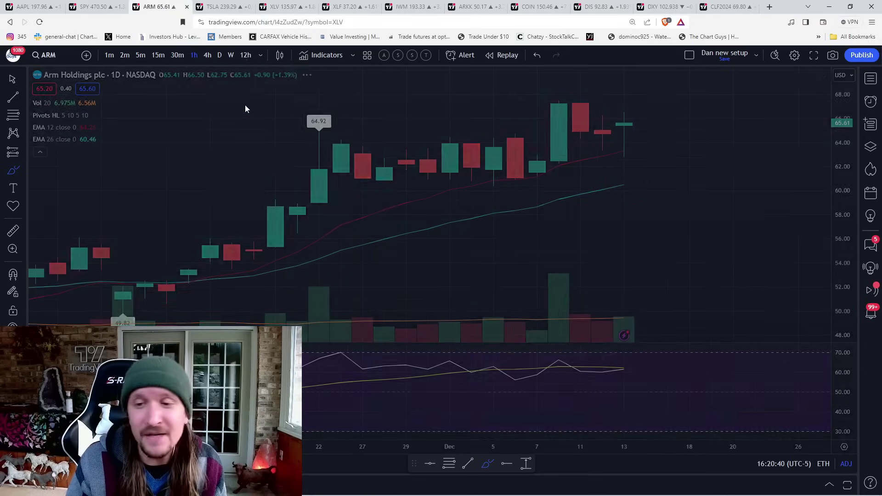
mouse_move(493, 293)
left_mouse_down()
mouse_move(606, 140)
mouse_move(669, 212)
mouse_move(733, 94)
left_mouse_up()
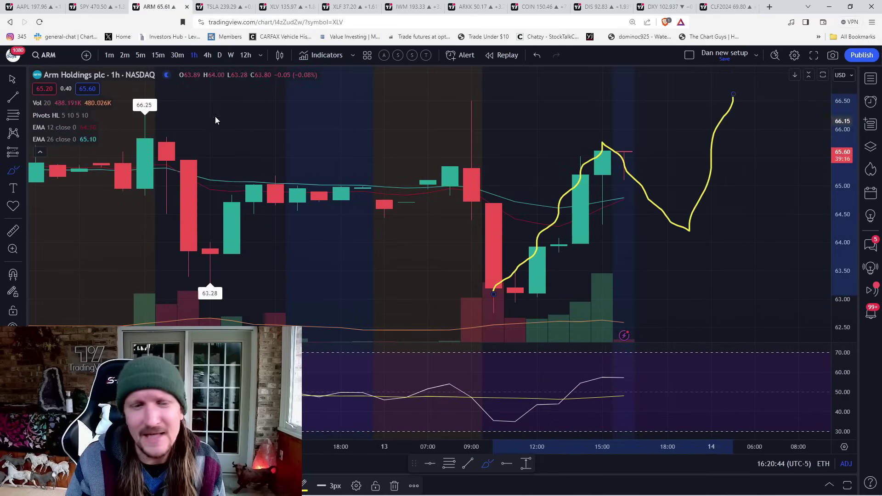
- Return the ARM chart to the daily timeframe and review its longer price history
left_click(219, 55)
scroll(365, 164, "down", 3)
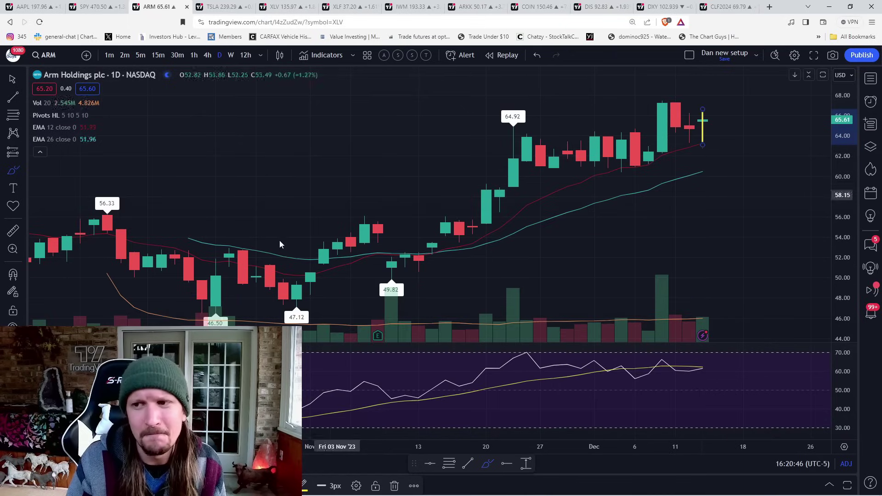
scroll(202, 162, "down", 3)
scroll(260, 119, "down", 3)
- Switch to the TSLA chart, review its recent daily candles, and set the weekly timeframe
key("ctrl+Tab")
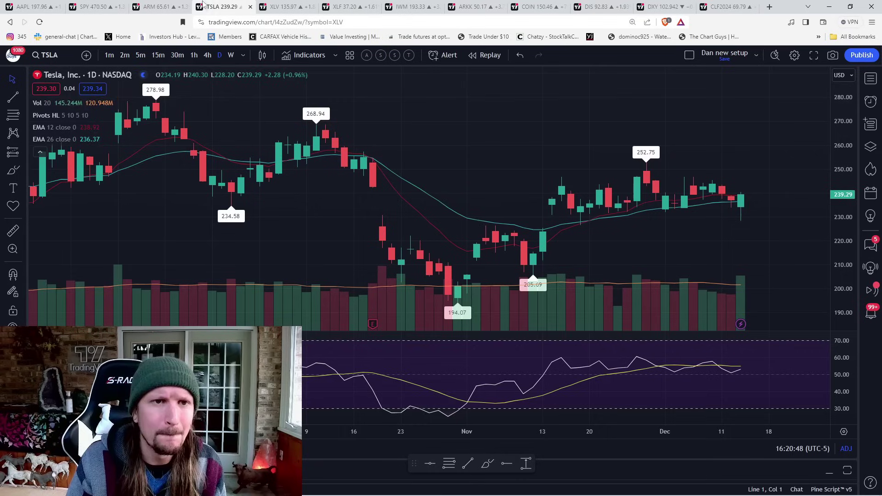
scroll(385, 183, "up", 1)
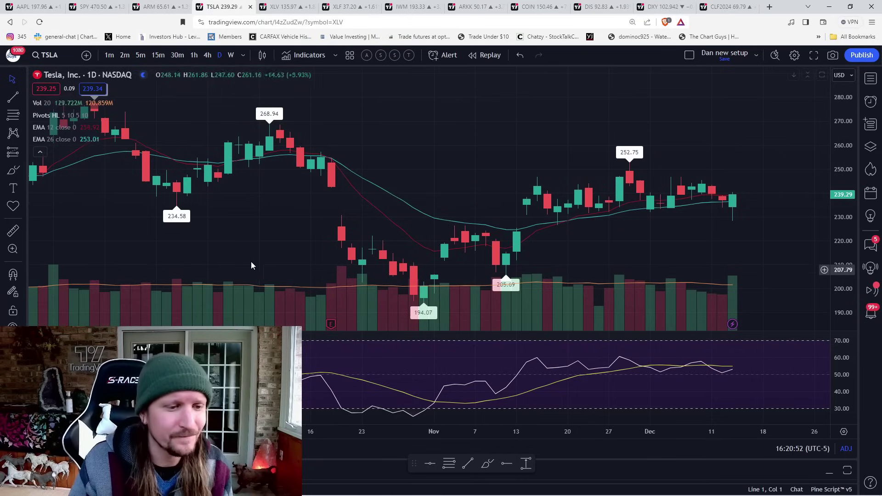
scroll(343, 251, "up", 2)
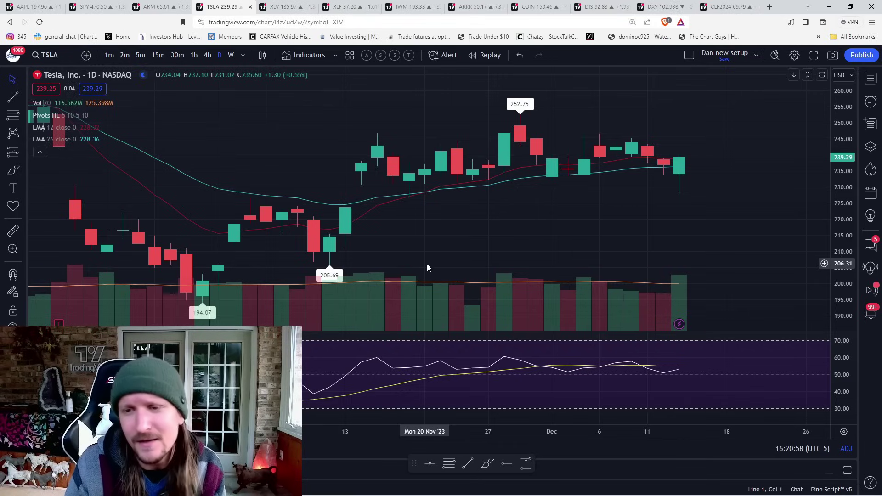
left_click(231, 54)
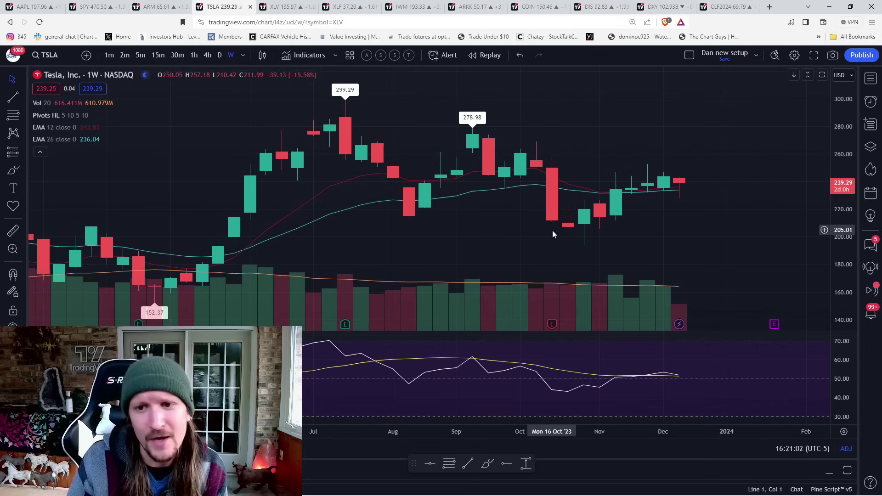
- Trace Tesla's weekly swings from the 278.98 high to a projected rise near 256, and delete the brush stroke
left_click(13, 170)
mouse_move(472, 131)
left_mouse_down()
mouse_move(504, 186)
mouse_move(553, 193)
mouse_move(590, 232)
mouse_move(647, 163)
mouse_move(695, 159)
left_mouse_up()
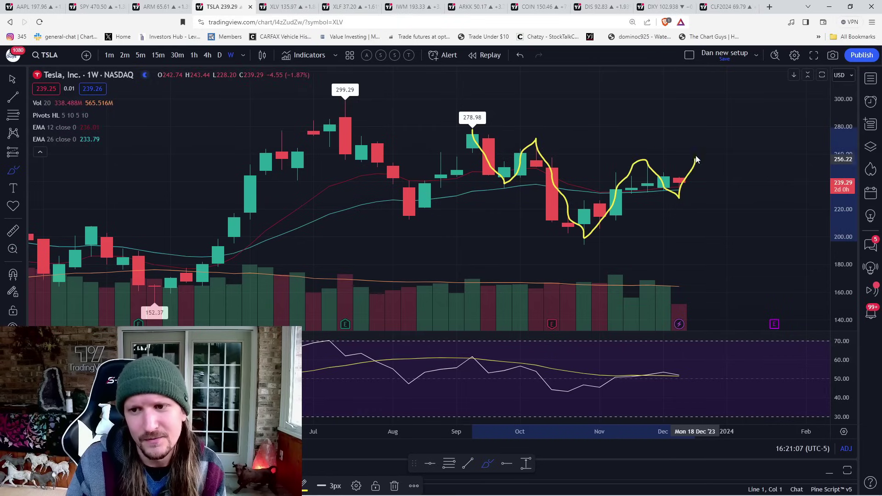
left_click(194, 60)
left_click(219, 55)
left_click(231, 55)
key("Delete")
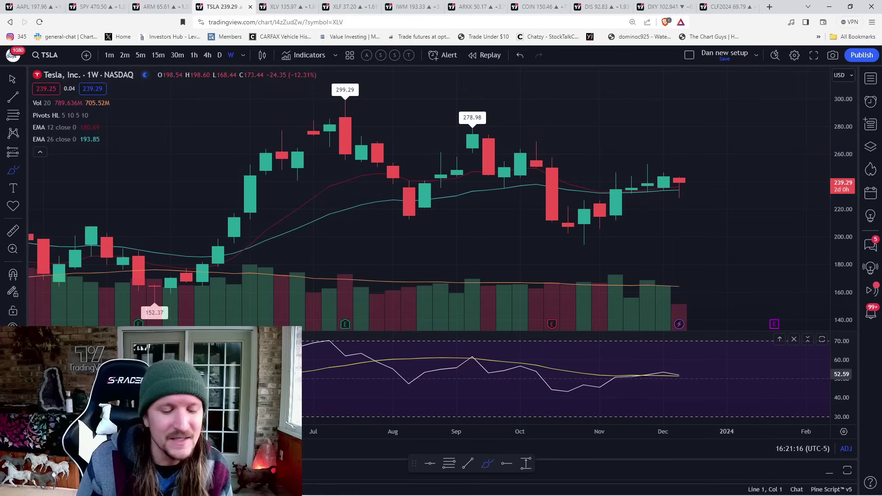
- Plot the TSLA/QQQ ratio in place of Tesla and view it on the daily timeframe
type("TSLA/QQQ")
key("Return")
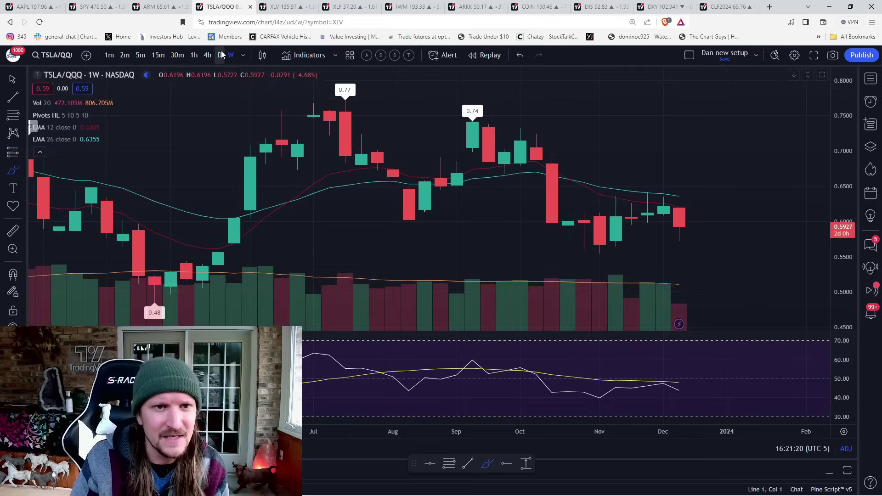
left_click(220, 55)
scroll(469, 184, "up", 3)
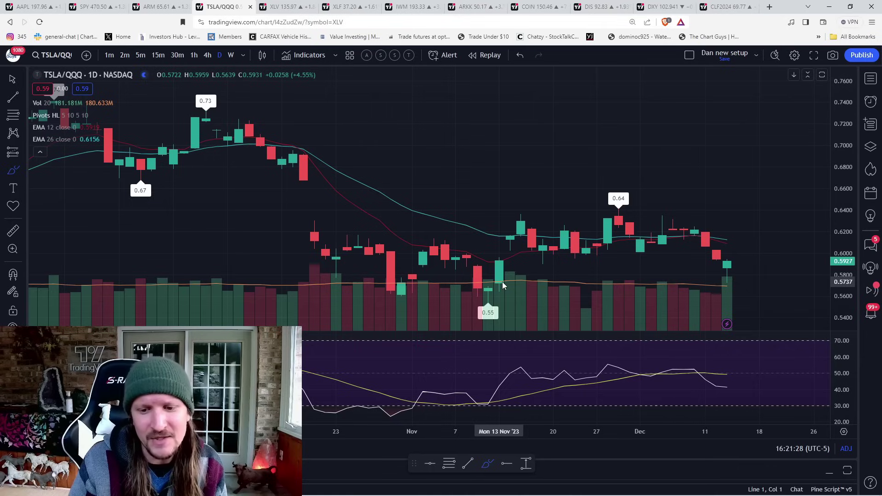
key("Escape")
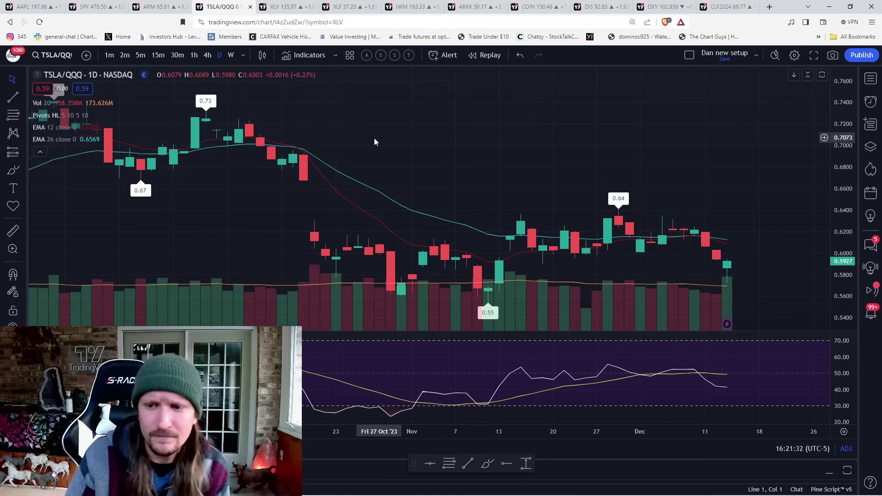
- Switch to the KWEB chart and brush-trace its weekly swings from late August to a projected rise near 28.97
type("KWEB")
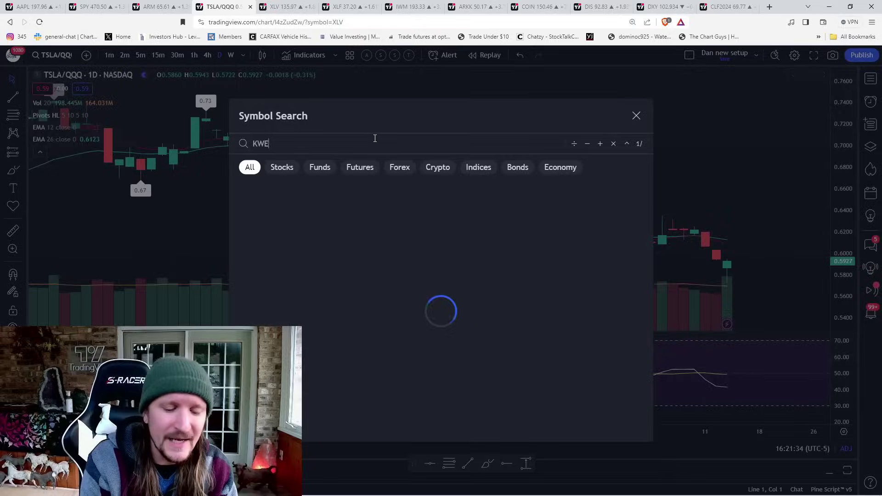
key("Return")
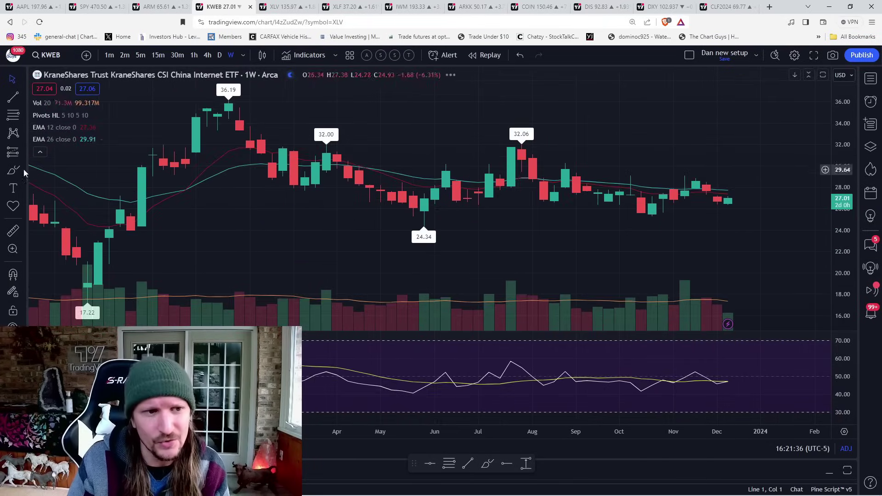
key("alt+b")
scroll(509, 307, "up", 5)
mouse_move(420, 187)
left_mouse_down()
mouse_move(470, 249)
mouse_move(535, 248)
mouse_move(608, 193)
mouse_move(662, 246)
mouse_move(703, 185)
left_mouse_up()
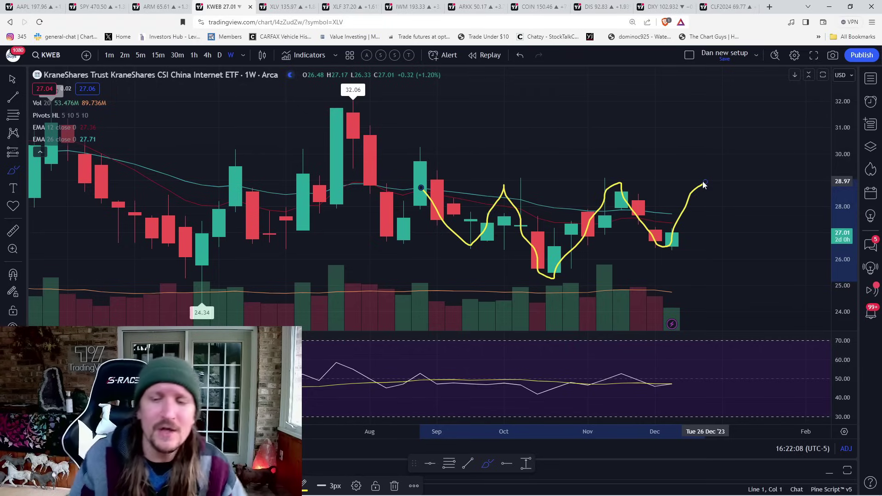
- Set the KWEB chart to the monthly timeframe and delete the brush stroke
type("1M")
key("Return")
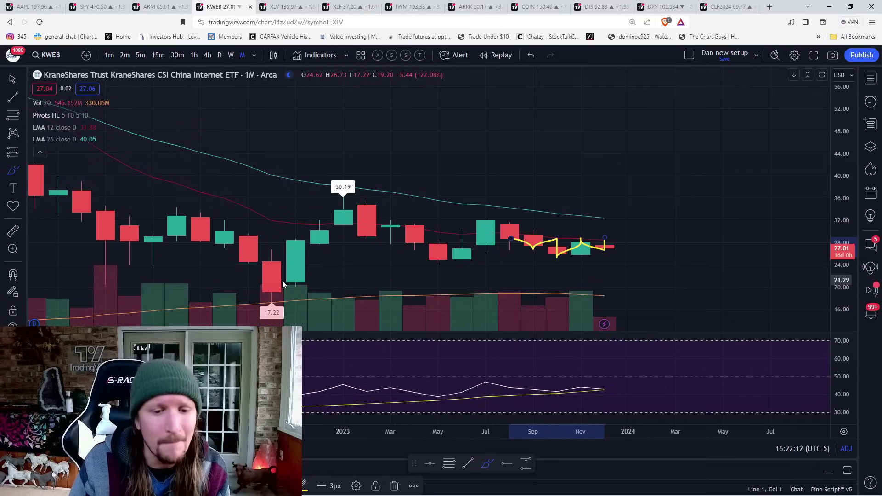
key("Delete")
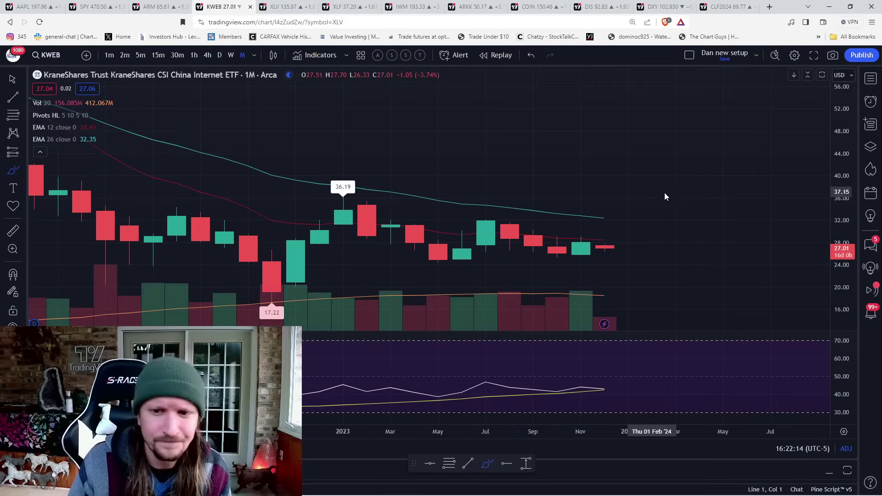
- Switch to the XLV chart, set the 2-month timeframe, examine its price range since 2022, and leave the Brush tool
left_click(290, 5)
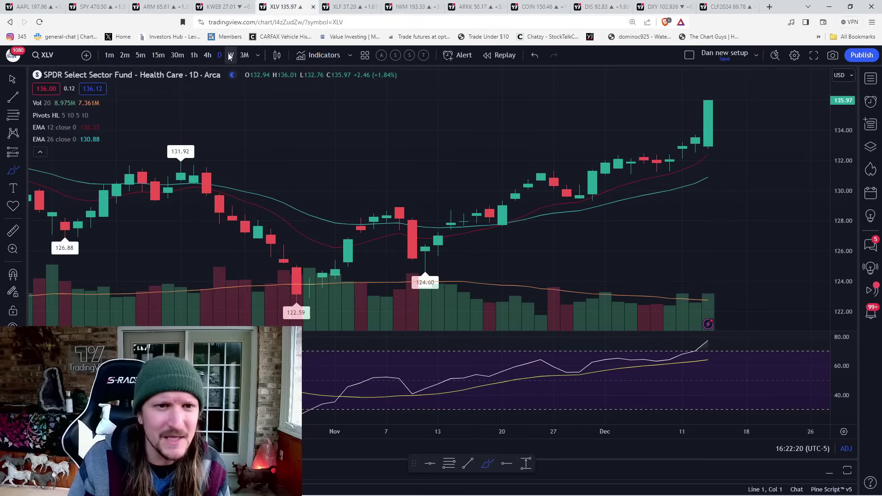
type("2M")
key("Return")
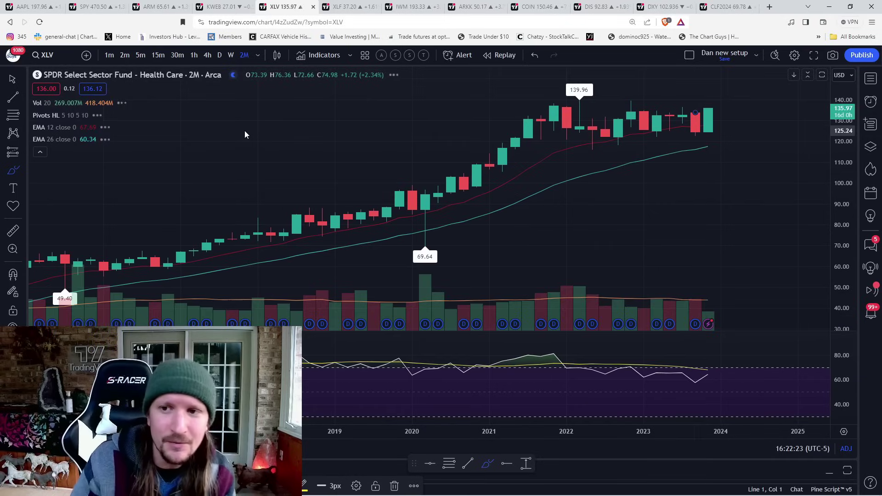
scroll(276, 219, "up", 4)
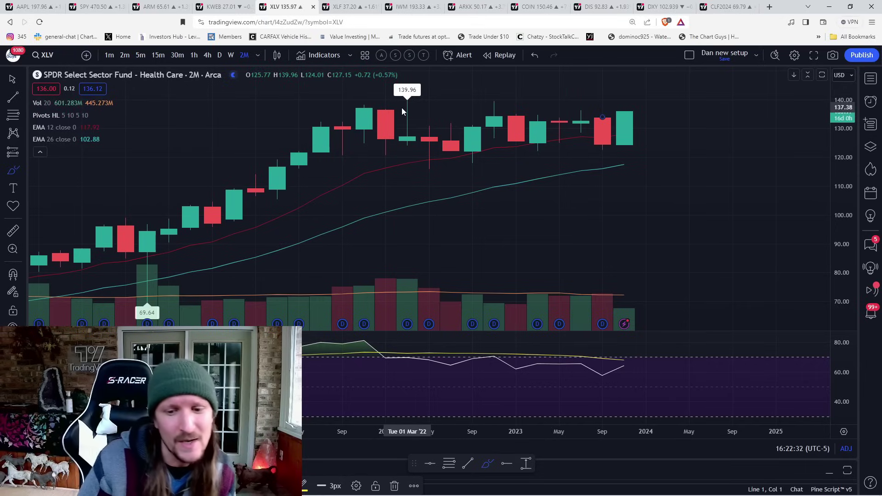
key("Escape")
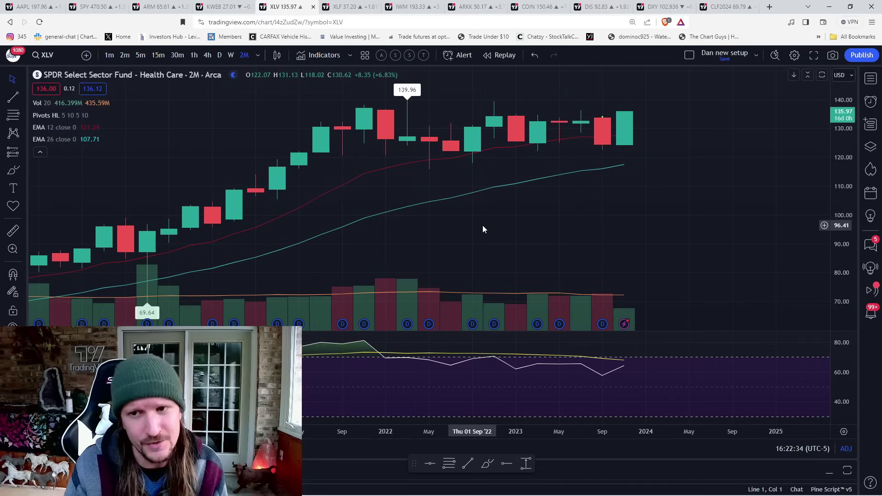
- Switch to the XLF chart, review its monthly history around the 2022 high, and return to the daily timeframe
left_click(350, 6)
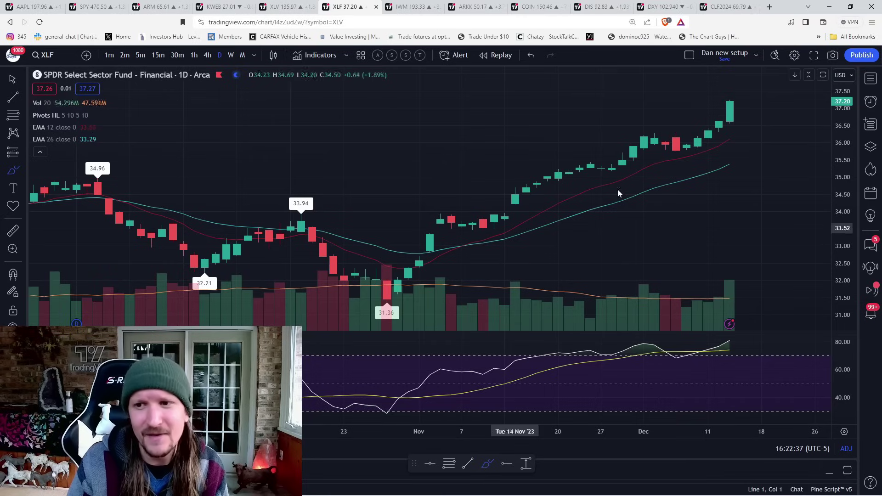
left_click(241, 55)
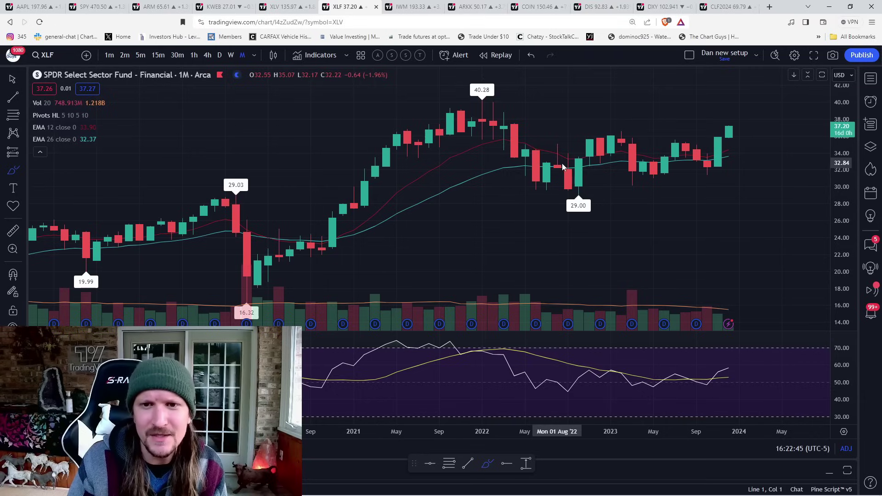
scroll(321, 105, "up", 2)
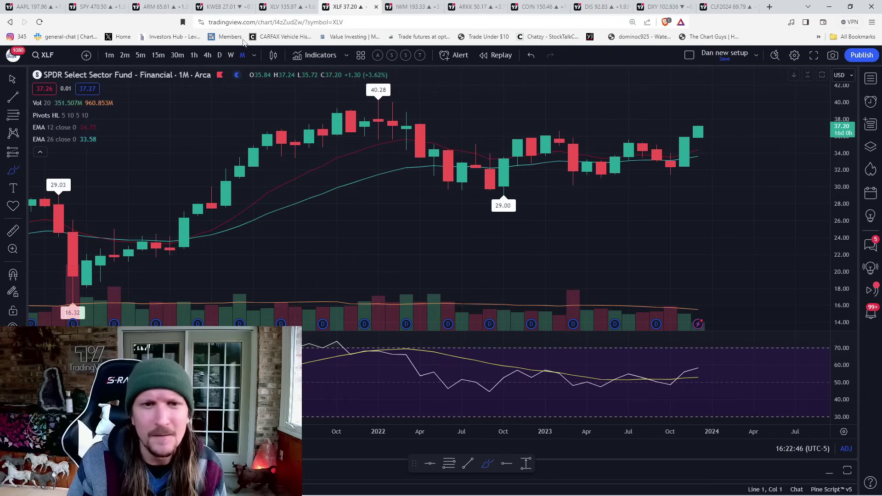
left_click(220, 55)
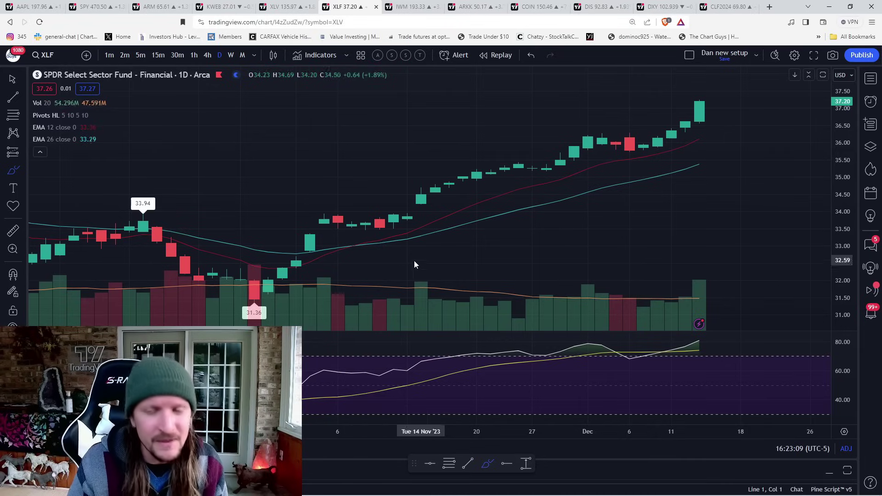
- On the daily IWM chart, brush horizontal strokes above and below the early December consolidation candles
left_click(410, 7)
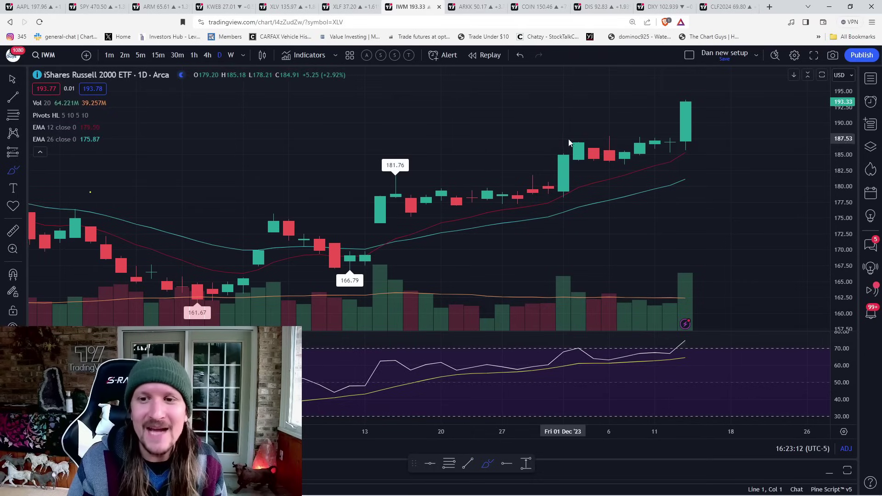
left_click_drag(564, 138, 680, 140)
left_click_drag(565, 163, 656, 164)
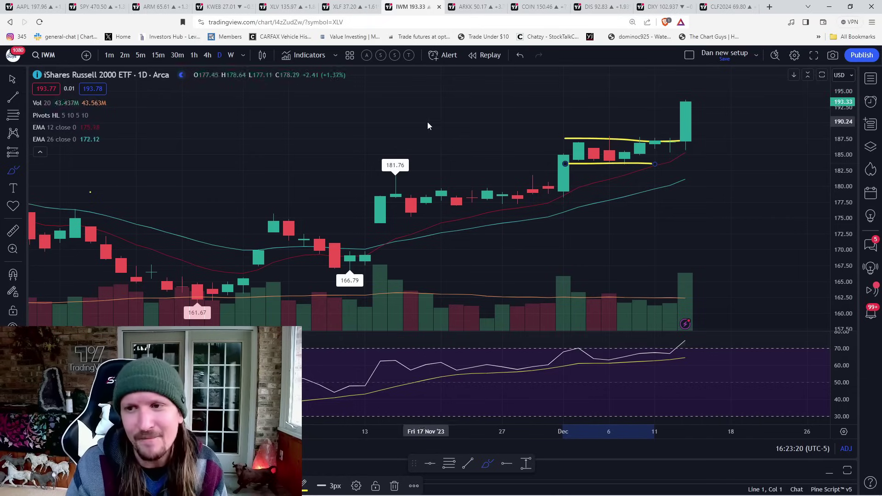
- Set IWM to the weekly timeframe and brush two resistance strokes along the 197.81, 197.06 and 197.82 highs
scroll(382, 113, "down", 3)
left_click(231, 55)
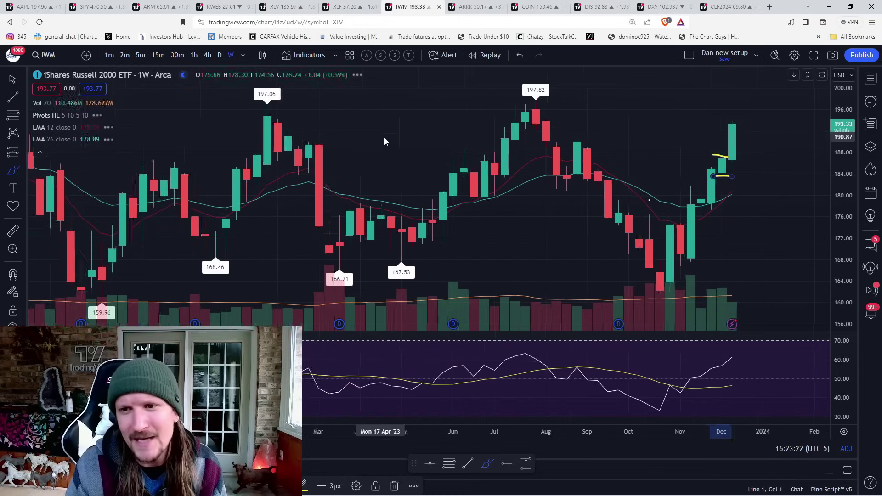
scroll(414, 101, "down", 2)
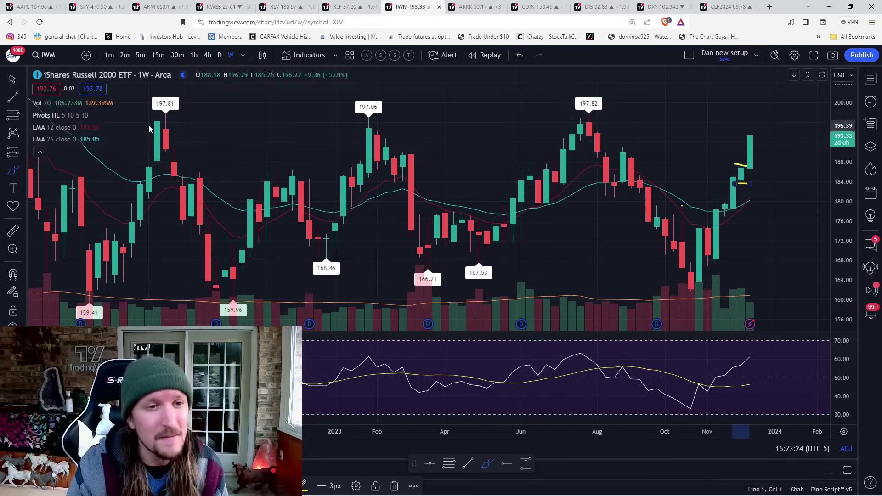
left_click_drag(150, 123, 578, 113)
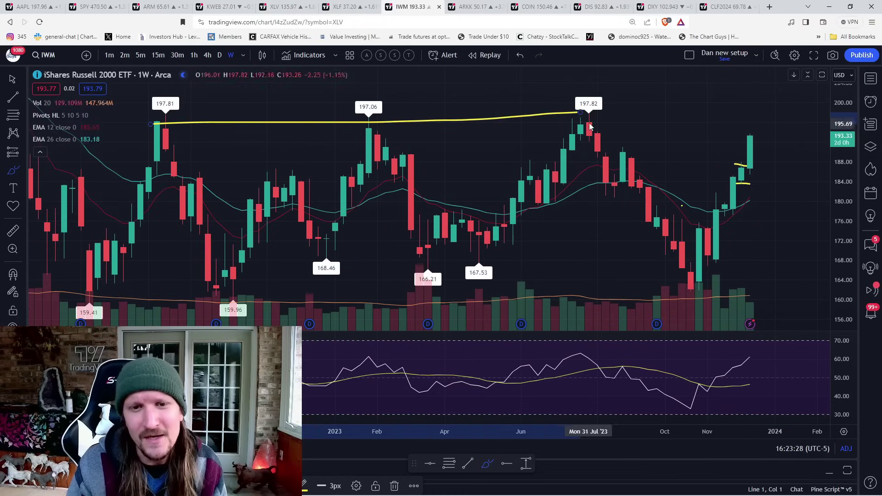
left_click_drag(595, 117, 140, 118)
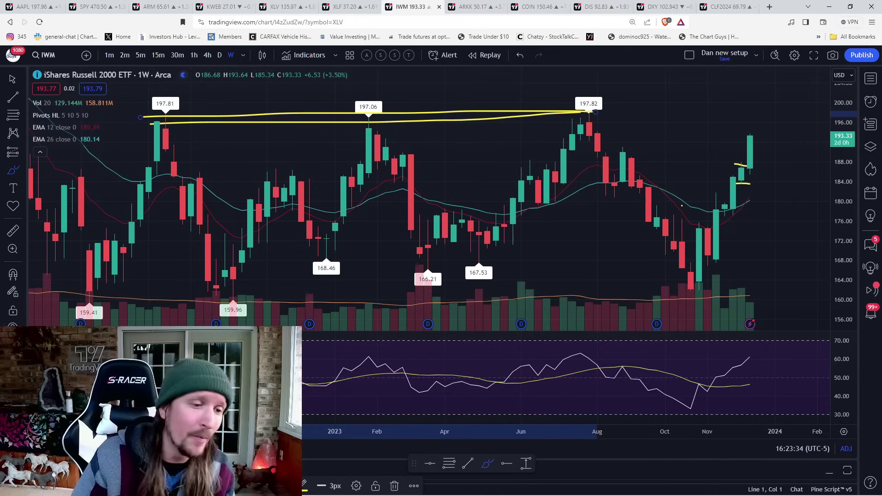
- Clear the IWM brush strokes and trace the drop from the 197.82 high, the rebound, and a projected pullback and rise to about 204
key("ctrl+alt+h")
mouse_move(587, 120)
left_mouse_down()
mouse_move(669, 286)
mouse_move(742, 179)
mouse_move(764, 124)
mouse_move(793, 155)
mouse_move(809, 80)
left_mouse_up()
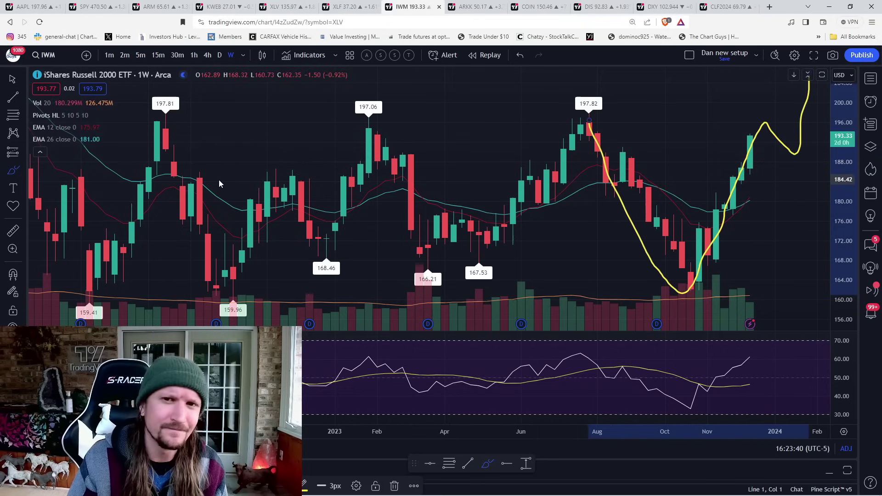
- Switch to the daily ARKK chart and brush strokes above and below its early December consolidation
left_click(473, 6)
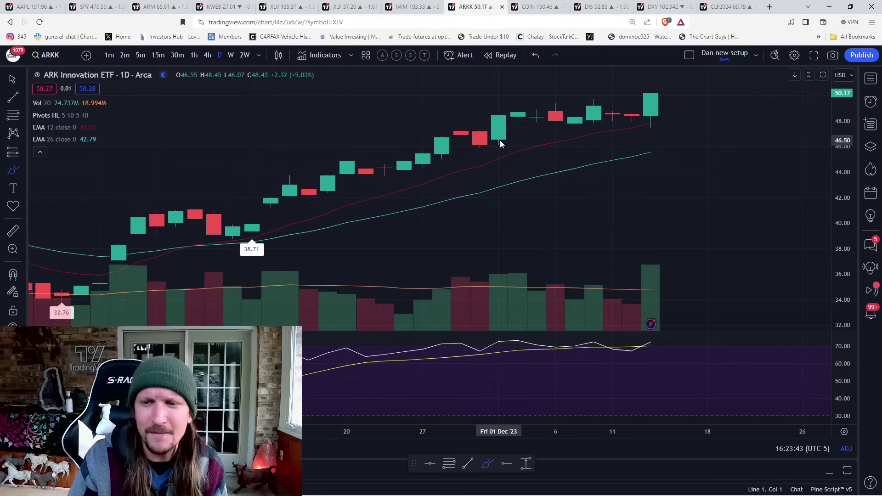
left_click_drag(539, 129, 688, 120)
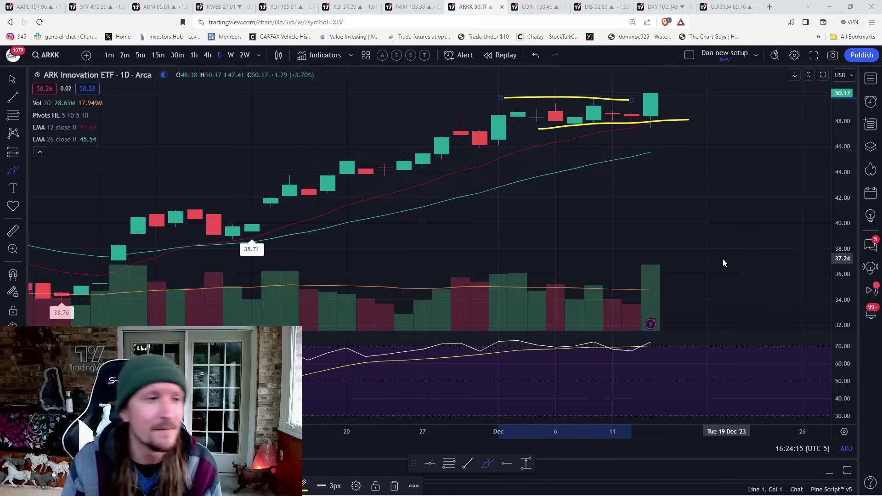
- Set ARKK to the 5-minute timeframe, brush-mark the candle near 49, the volume bars and a possible pullback, and clear all strokes
left_click(141, 54)
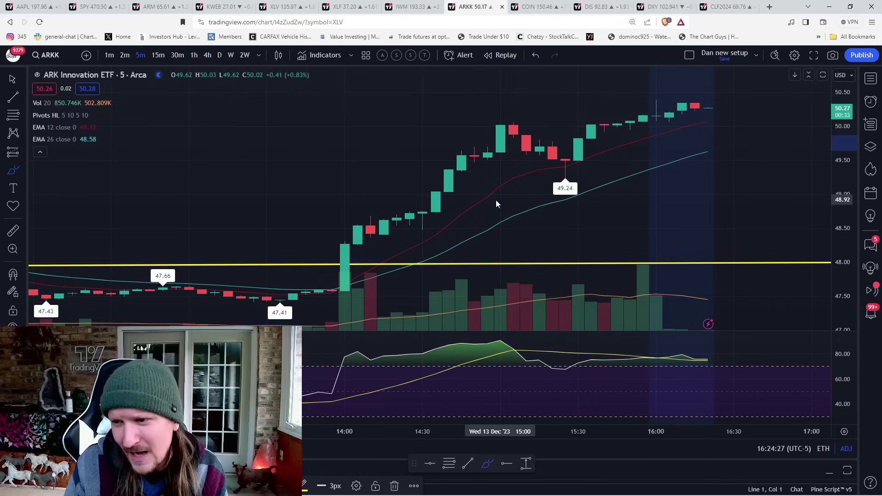
mouse_move(437, 195)
left_mouse_down()
mouse_move(468, 197)
mouse_move(435, 199)
left_mouse_up()
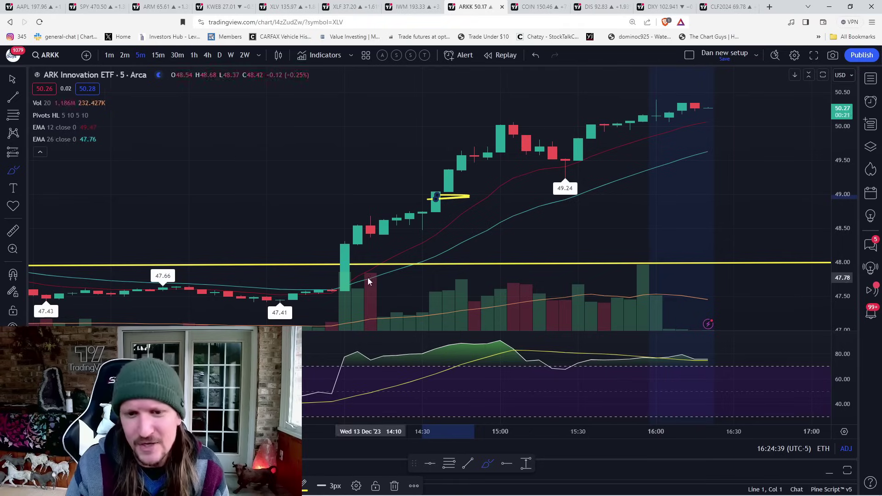
left_click_drag(370, 276, 460, 271)
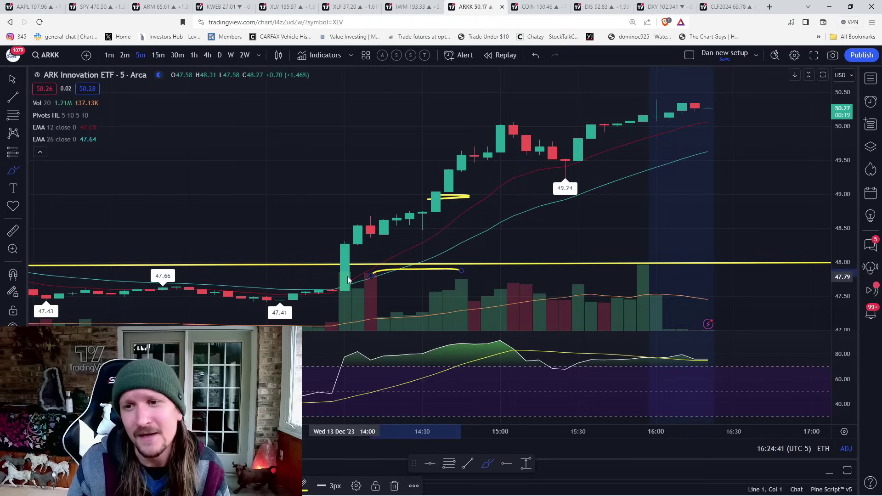
mouse_move(708, 107)
left_mouse_down()
mouse_move(776, 188)
mouse_move(811, 144)
left_mouse_up()
key("ctrl+alt+h")
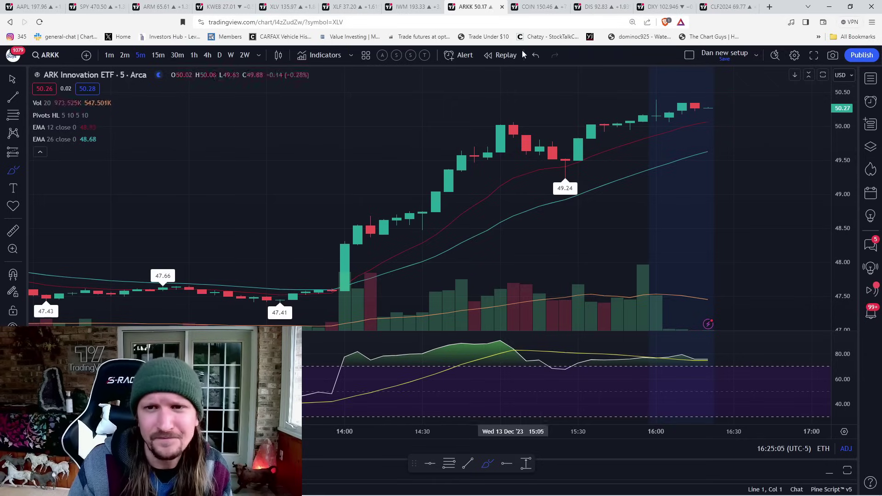
- Switch to the COIN chart, review its daily candles, and load MARA in its place
left_click(535, 9)
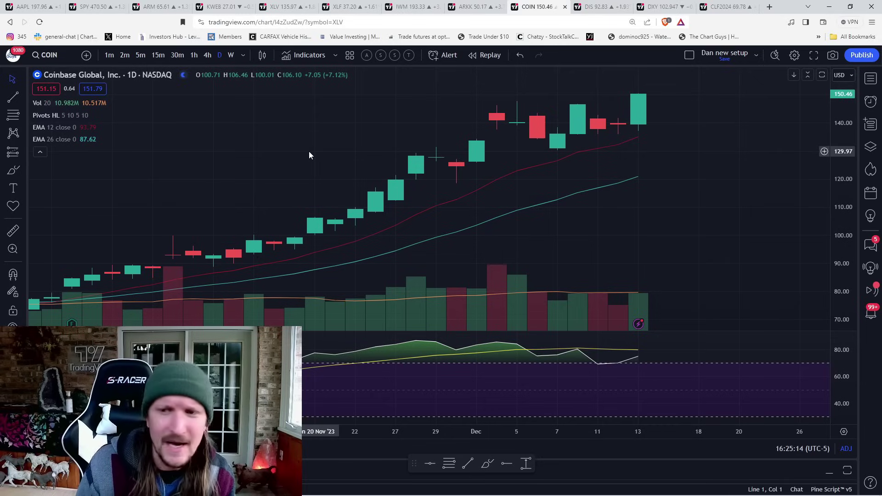
type("MARA")
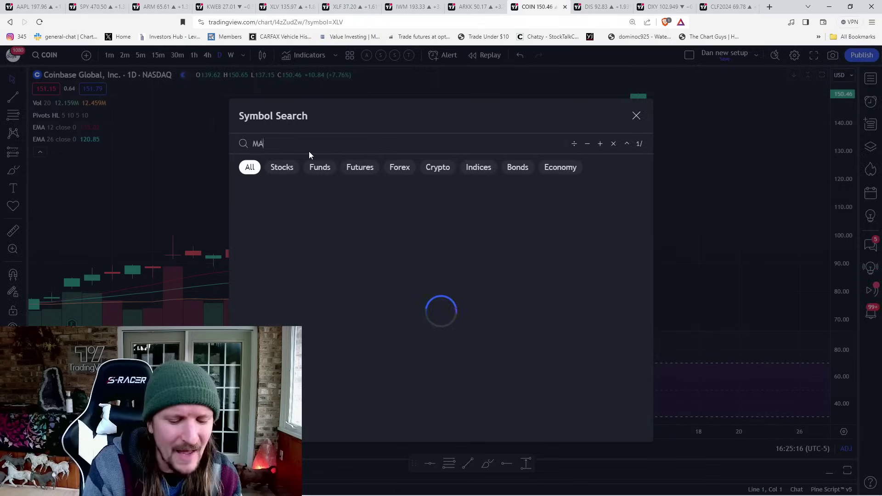
key("Return")
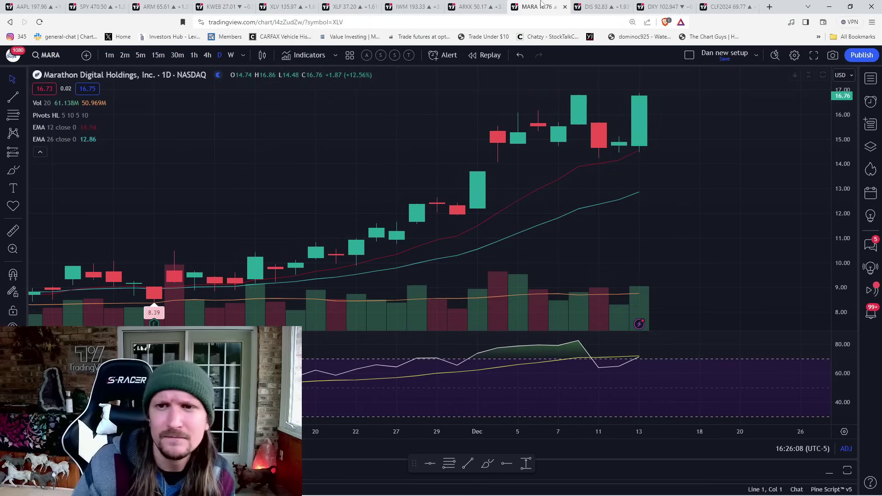
- Switch to the DIS chart and review its price action on the daily and weekly timeframes
left_click(597, 7)
left_click_drag(507, 152, 530, 152)
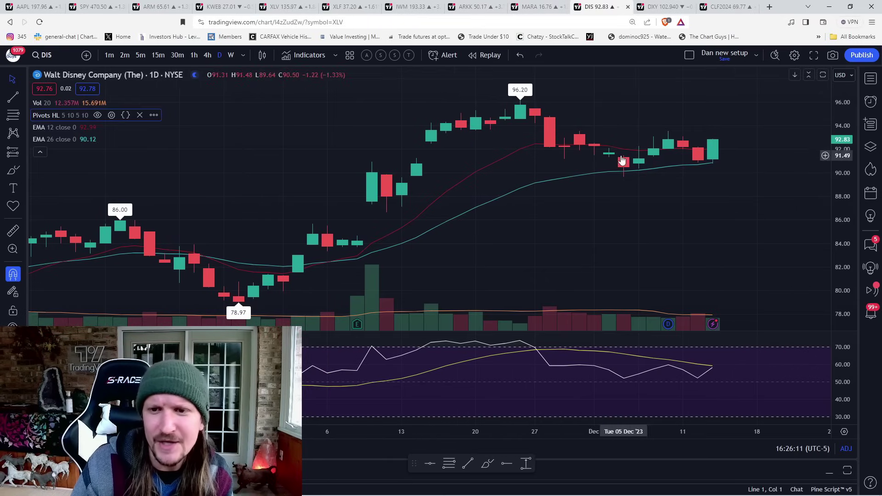
left_click(231, 56)
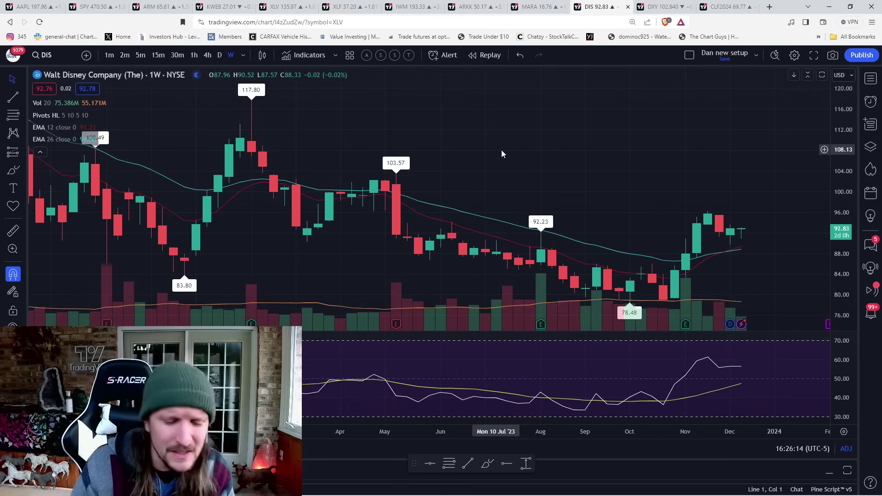
- Load PENN in place of Disney and review its weekly, daily and monthly charts
type("PENN")
key("Return")
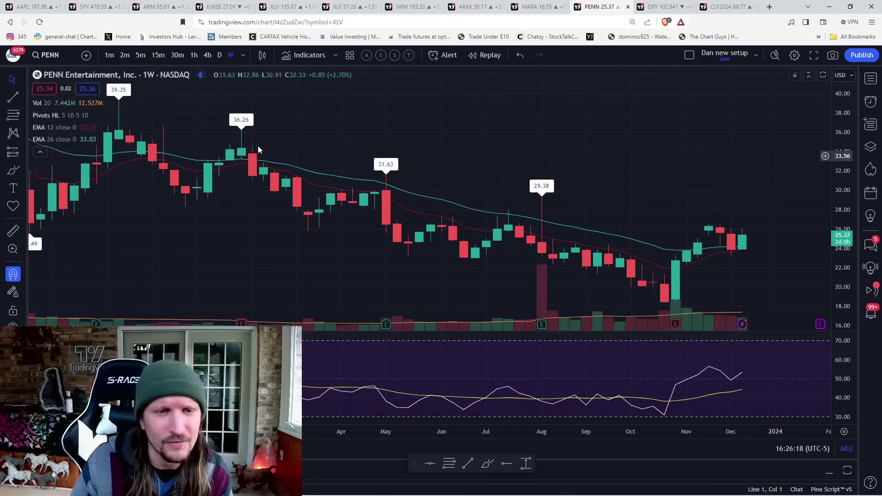
left_click(219, 55)
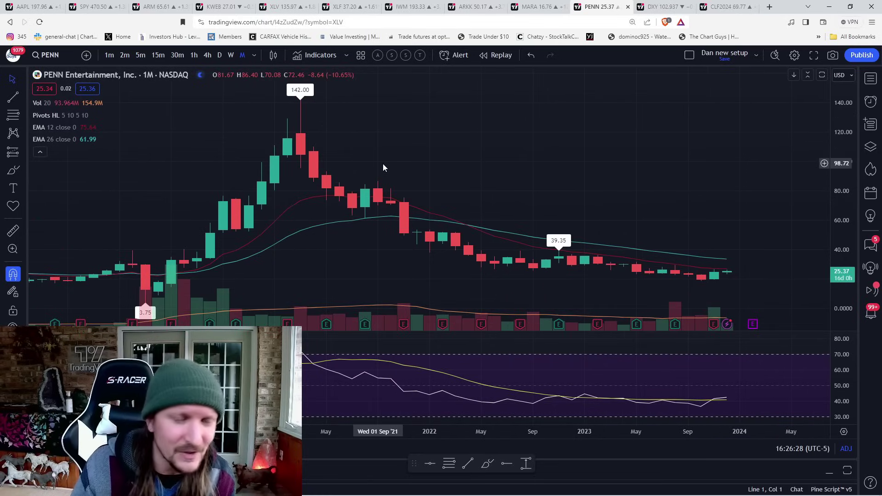
- Load PYPL in place of PENN, view its monthly chart, and set the daily timeframe
type("PYPL")
key("Return")
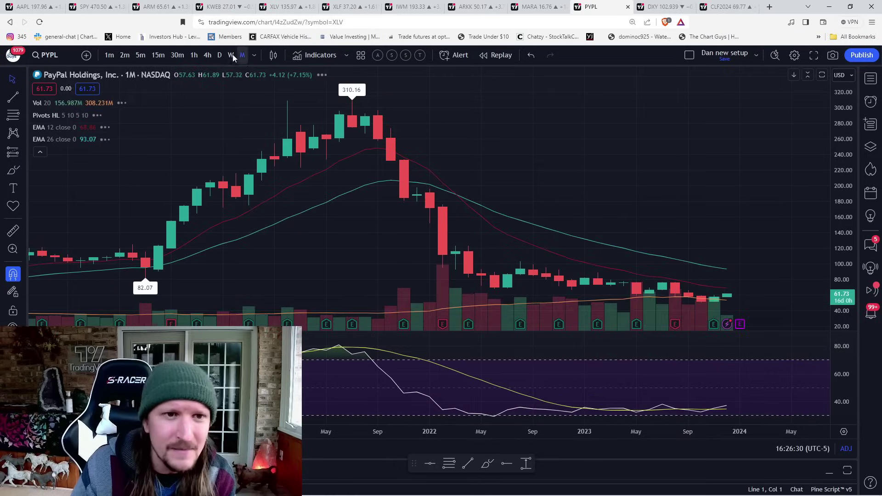
left_click(221, 55)
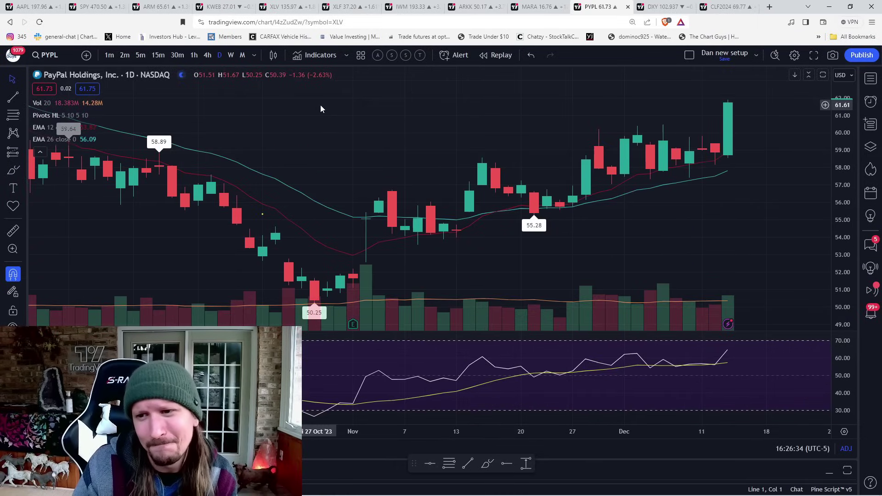
- Switch to the DXY chart and brush a short curve beneath the latest weekly candles' lows
left_click(664, 7)
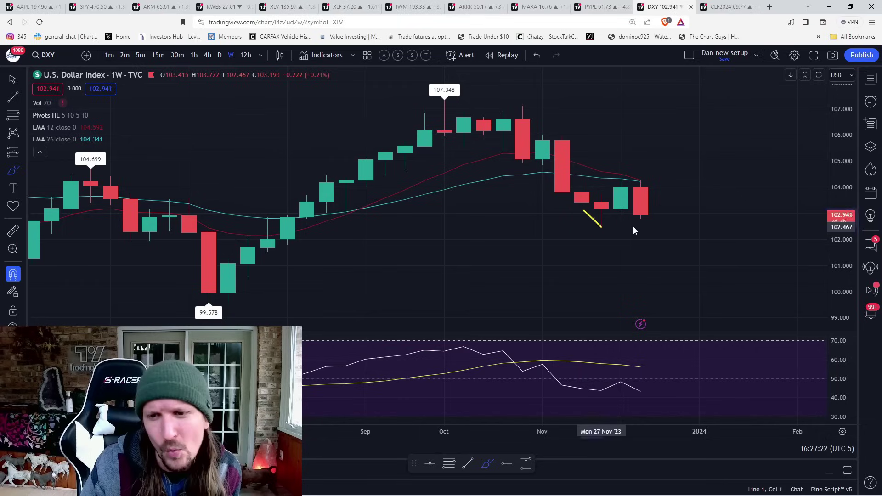
left_click_drag(584, 211, 641, 226)
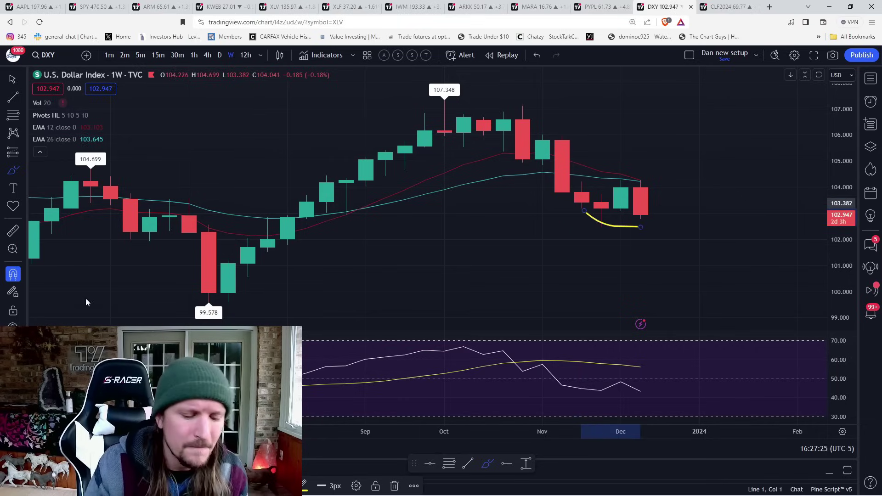
- Load XAUUSD in place of DXY and review gold on the weekly, daily and 4-hour timeframes, finishing on daily
type("xauusd")
key("Return")
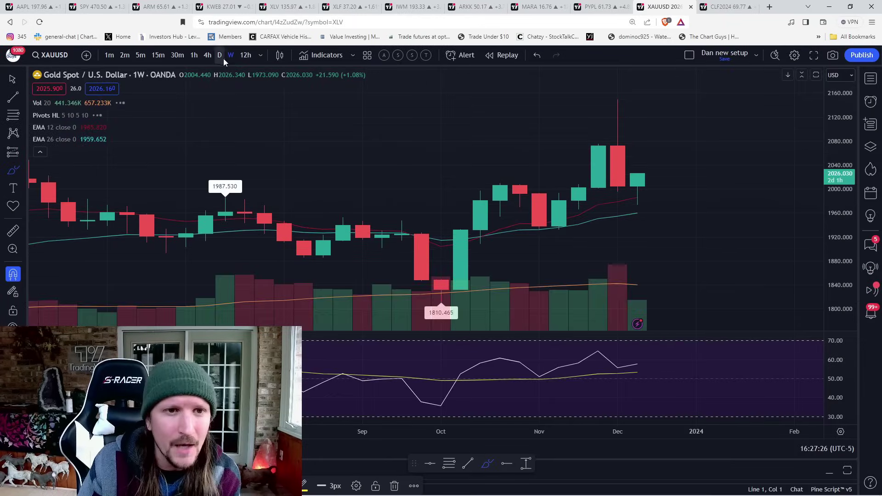
left_click(220, 55)
left_click(207, 56)
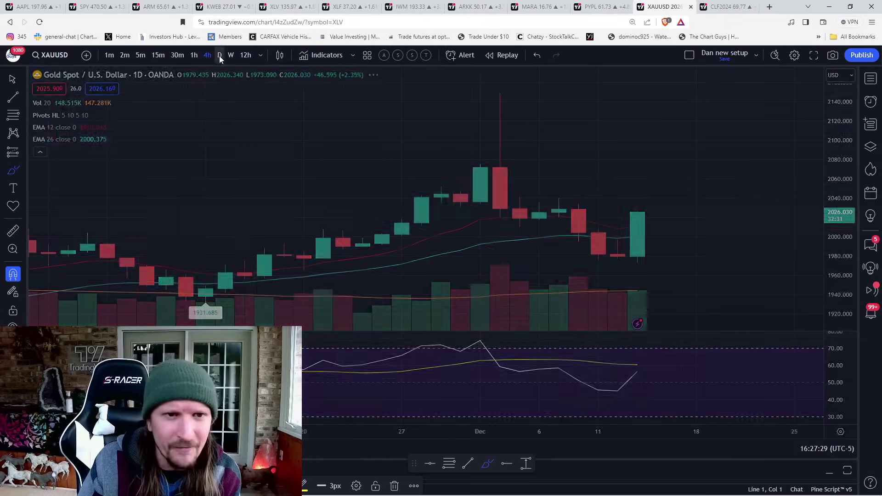
left_click(220, 55)
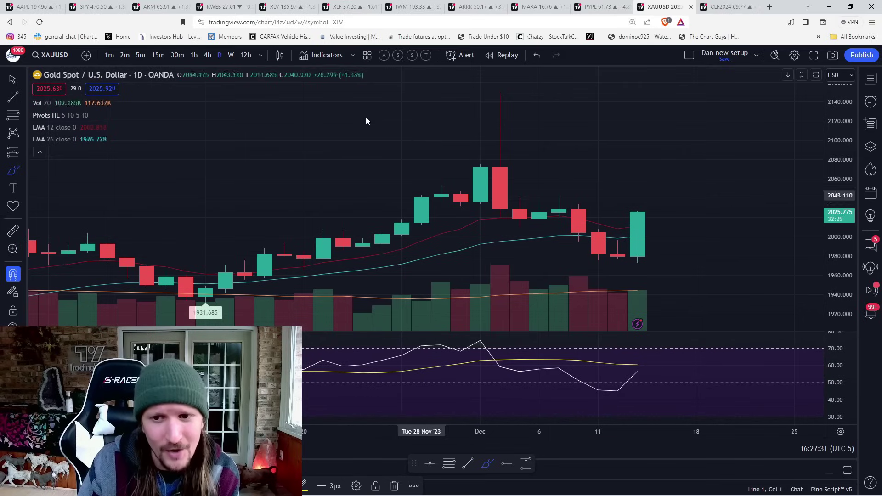
left_click(230, 55)
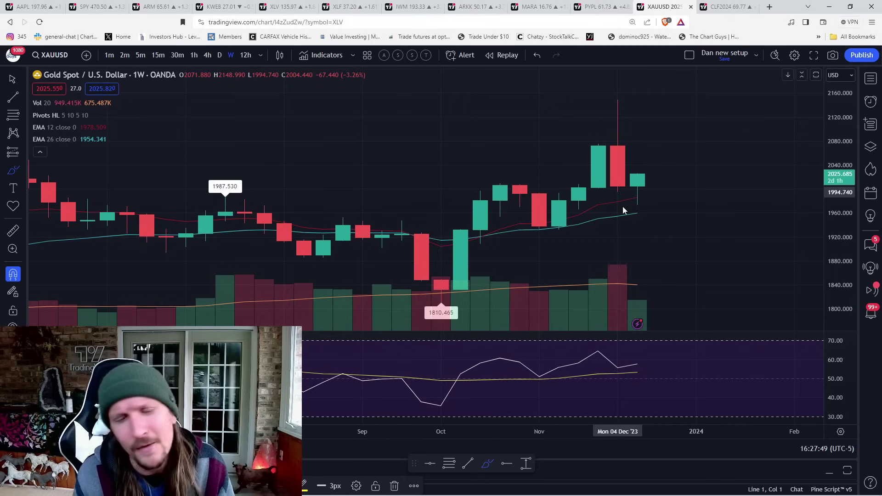
left_click(219, 54)
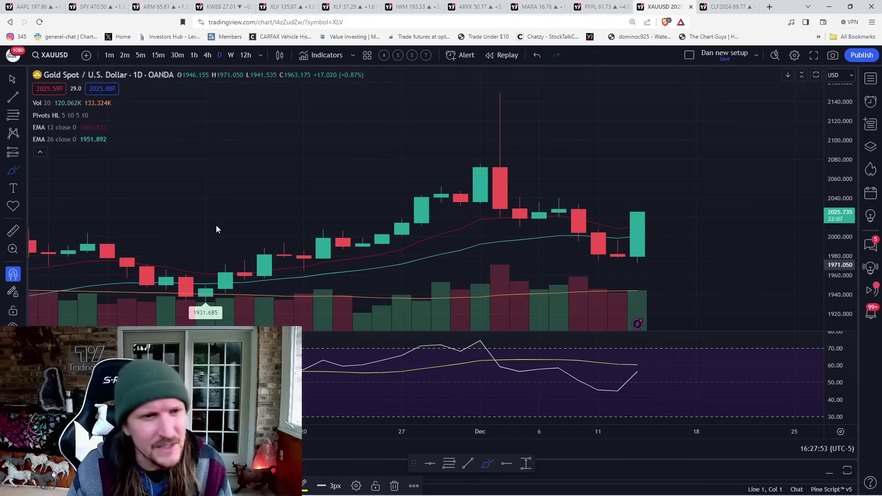
- Load XAGUSD and draw a Fibonacci retracement from the 4 December high at 25.90525 to the latest daily candle's low at 22.51200
type("XAGUSD")
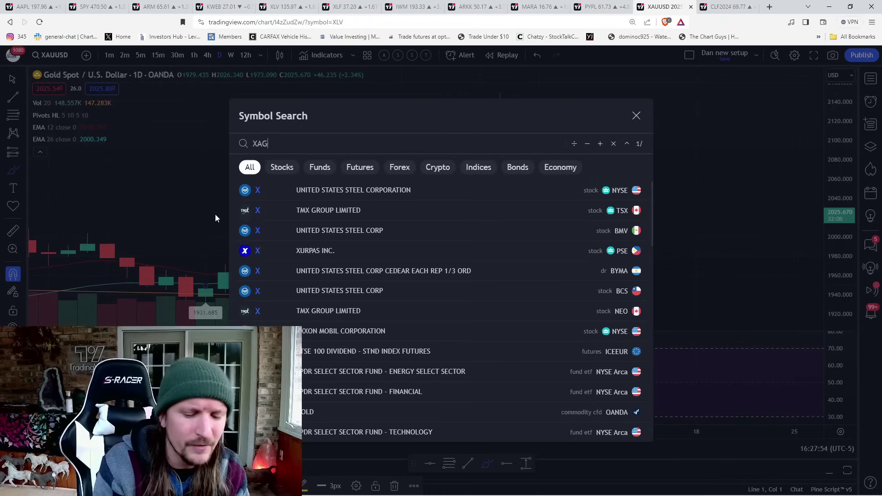
key("Return")
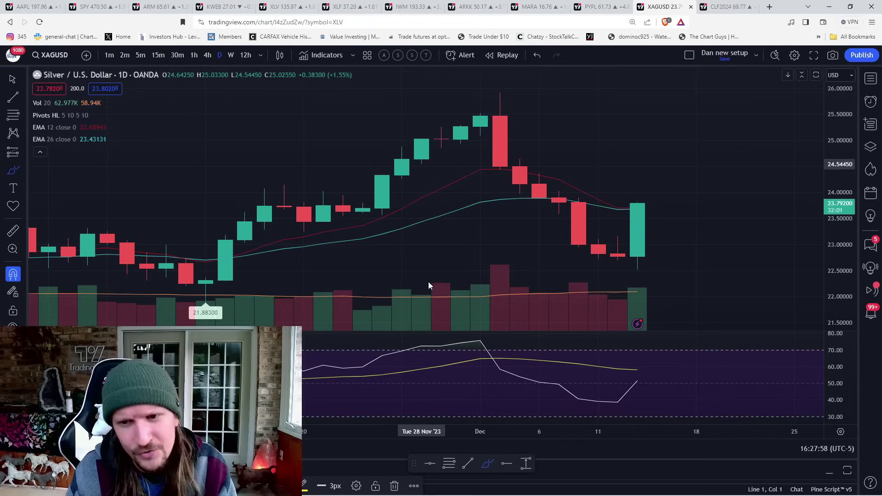
scroll(428, 282, "down", 2)
scroll(494, 269, "up", 2)
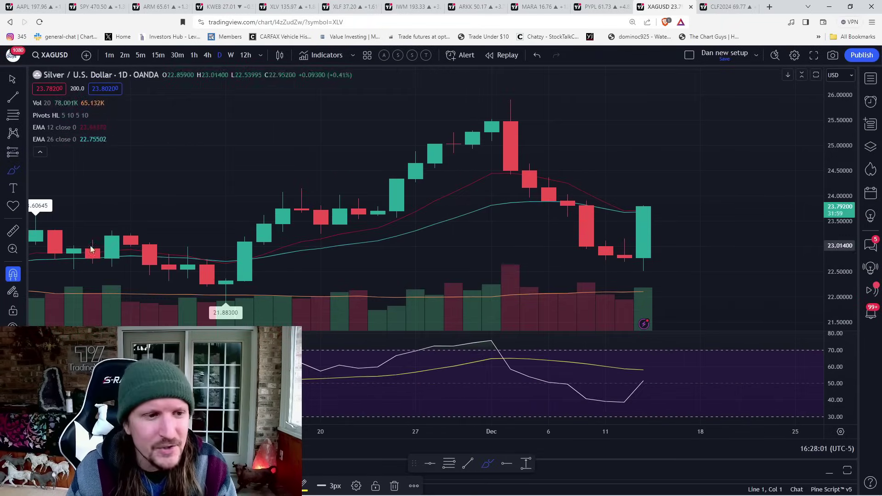
left_click(510, 100)
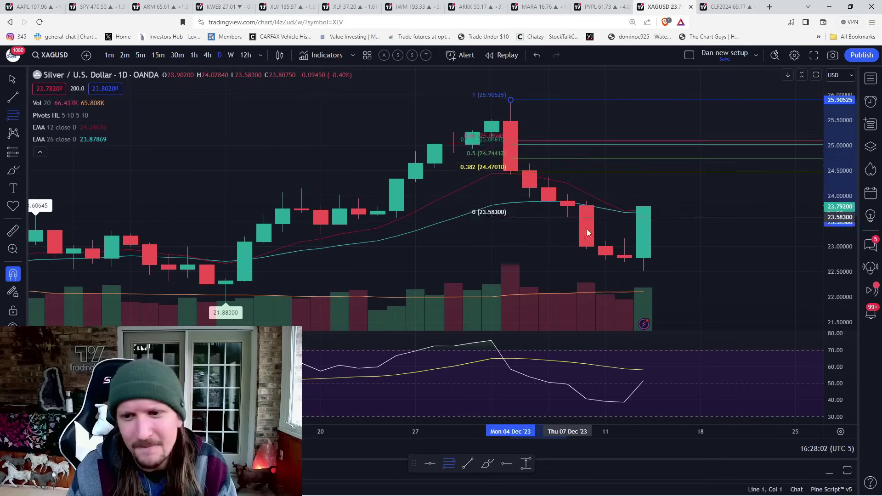
left_click(642, 271)
- Load XAUUSD and draw a Fibonacci retracement from the 4 December high at 2148.990 to the latest daily candle's low at 1973.090
type("XAUUSD")
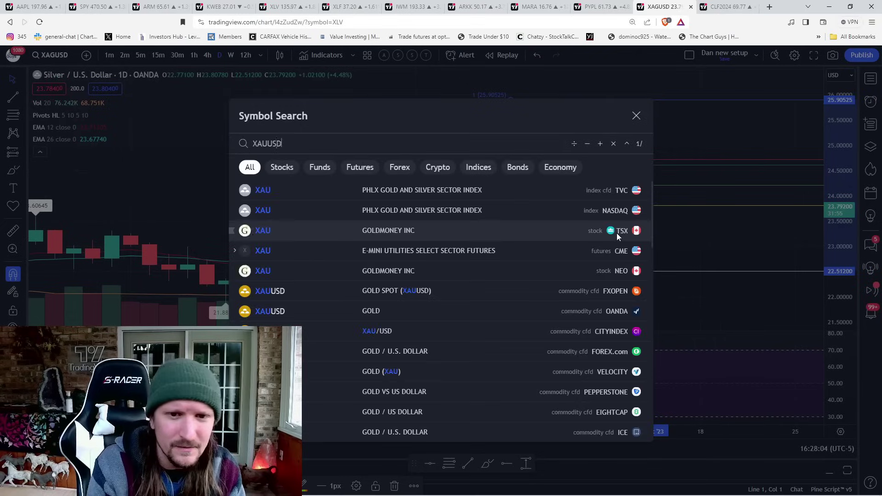
key("Return")
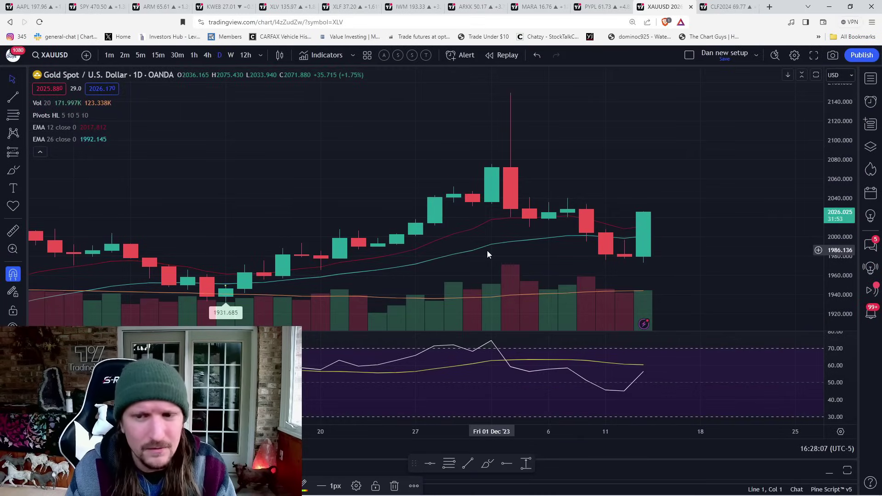
key("alt+f")
left_click(510, 94)
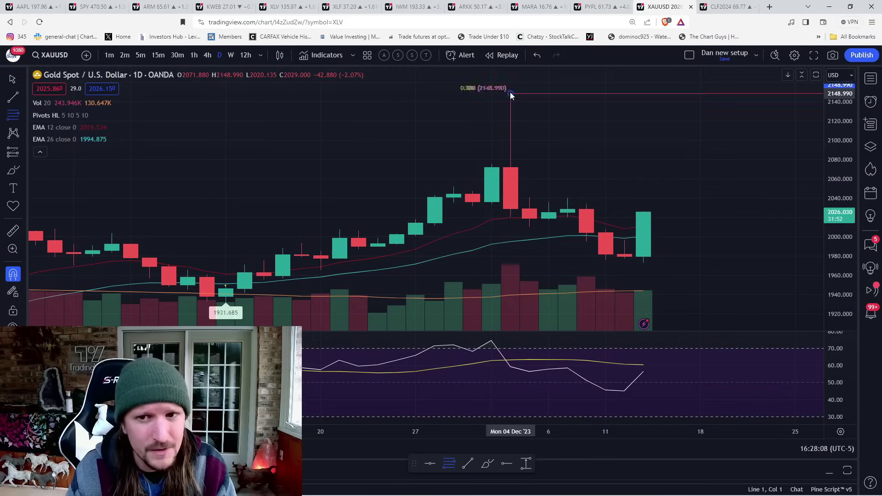
left_click(641, 269)
- Load GDX and review the gold miners ETF on the daily and weekly timeframes
type("GDX")
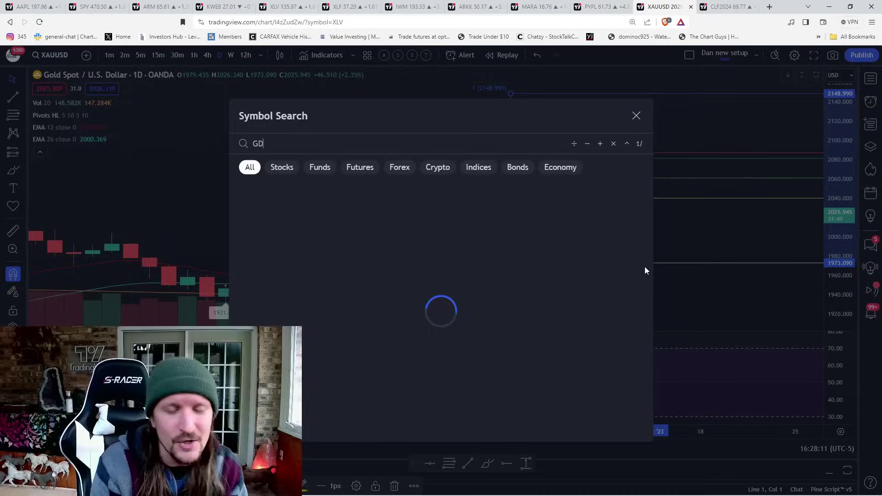
key("Return")
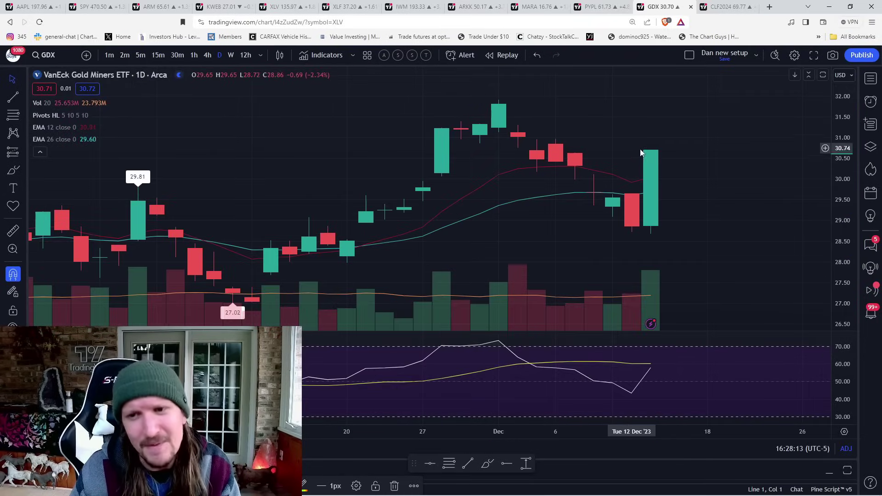
left_click_drag(521, 123, 574, 173)
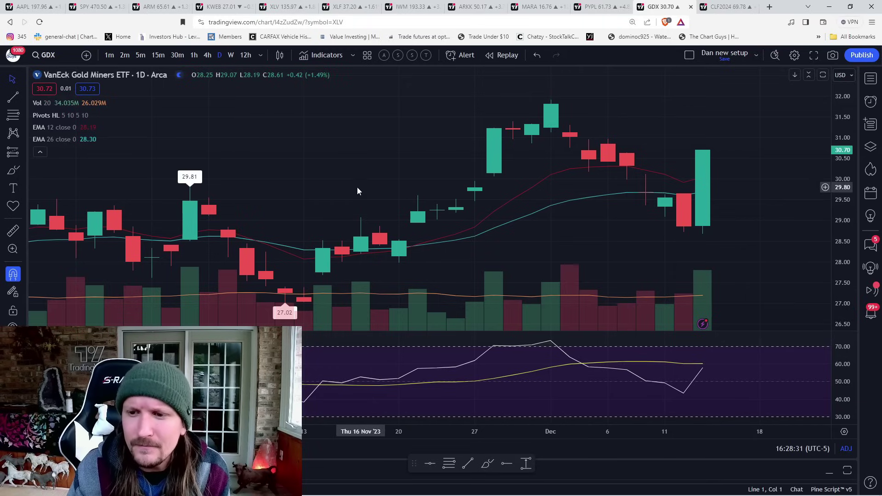
left_click(230, 60)
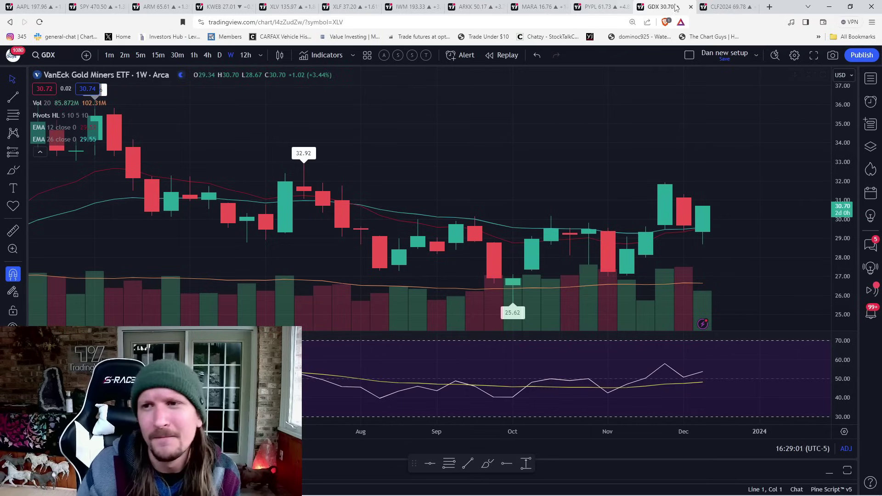
- Switch to the CLF2024 crude oil chart and draw descending trend lines under the November–December lows and down from the 88.37 high
left_click(725, 7)
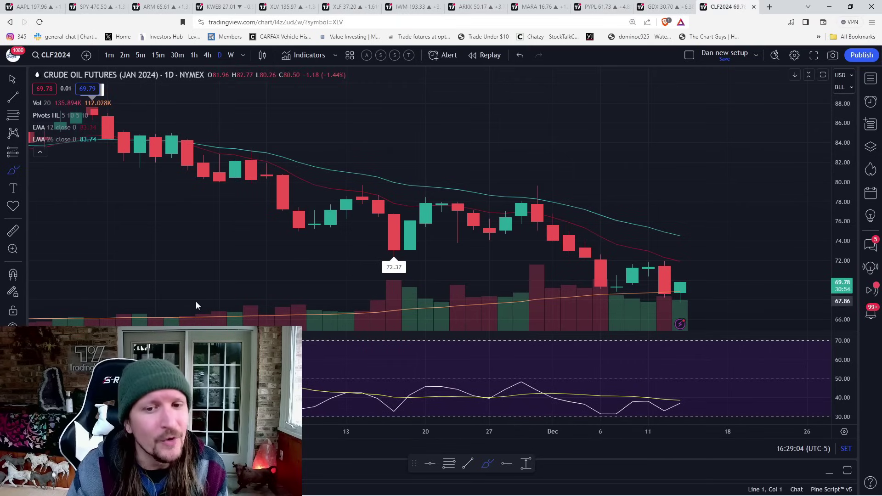
left_click(13, 96)
left_click_drag(394, 251, 592, 289)
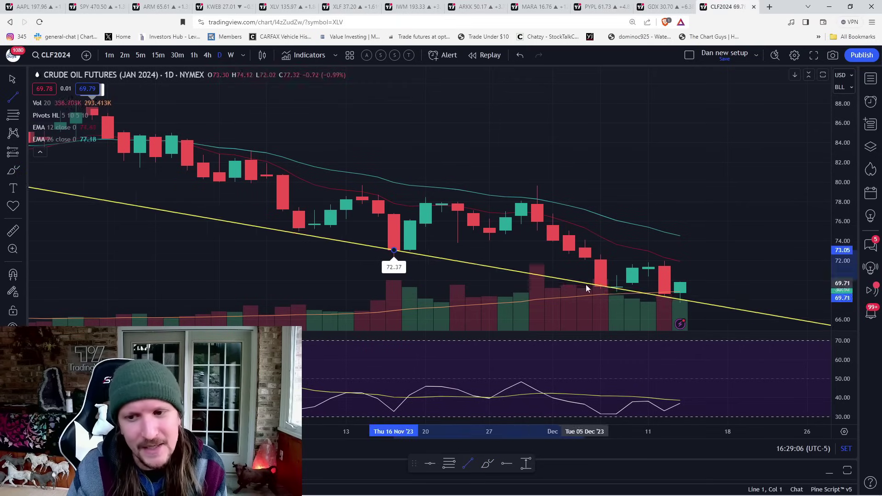
scroll(379, 164, "down", 2)
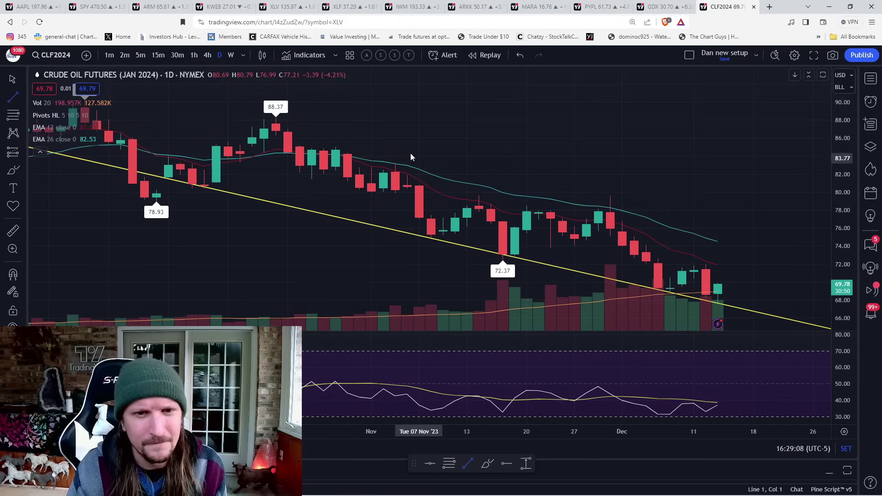
left_click_drag(276, 119, 696, 240)
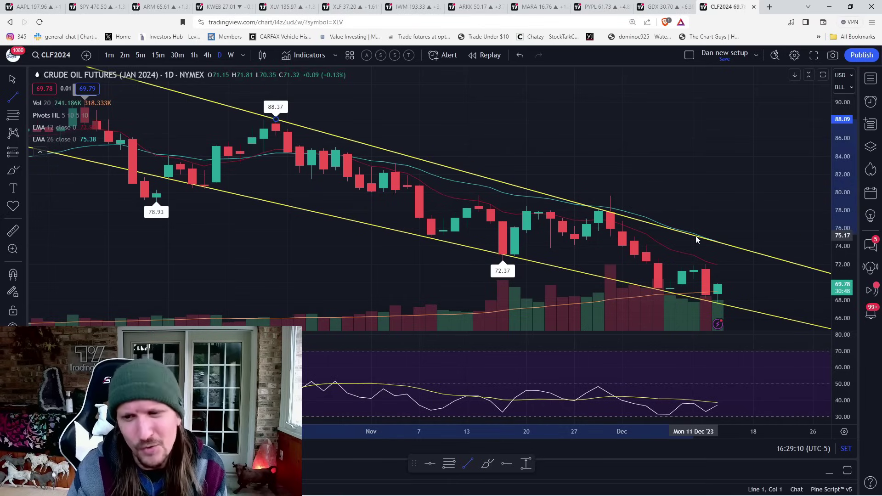
- Replace the lower trend line with one from the 78.93 low, about 79.16, to about 72.70 near the mid-November low
left_click(224, 193)
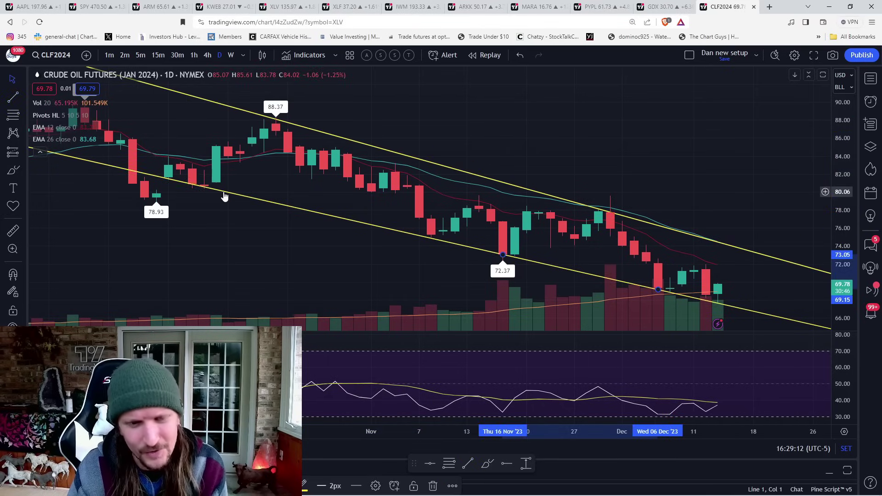
key("Delete")
key("alt+t")
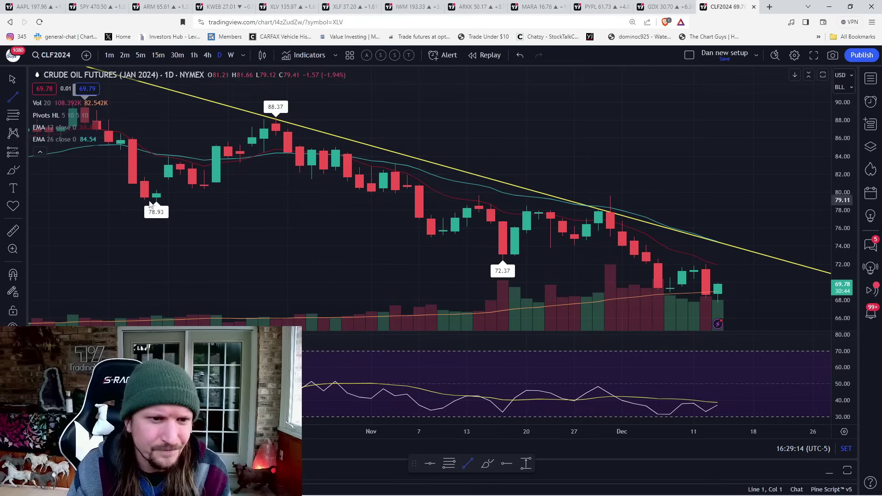
mouse_move(150, 204)
left_mouse_down()
mouse_move(454, 273)
mouse_move(486, 261)
mouse_move(479, 258)
left_mouse_up()
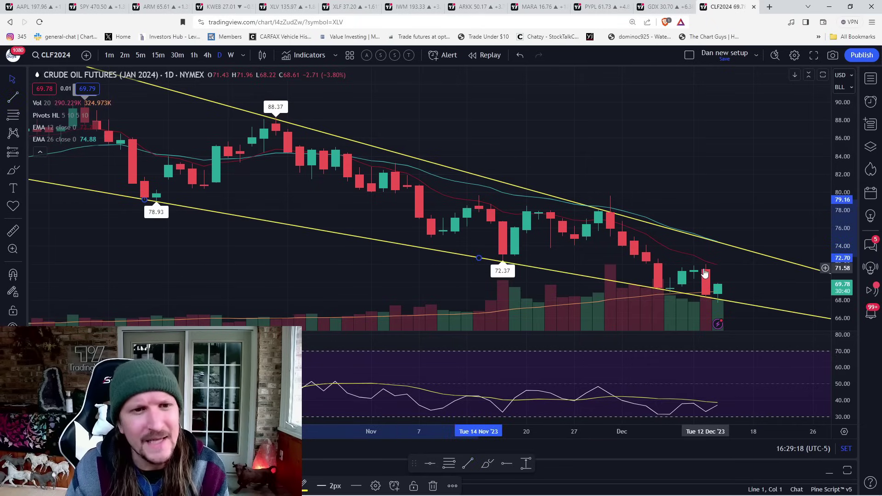
scroll(550, 300, "up", 4)
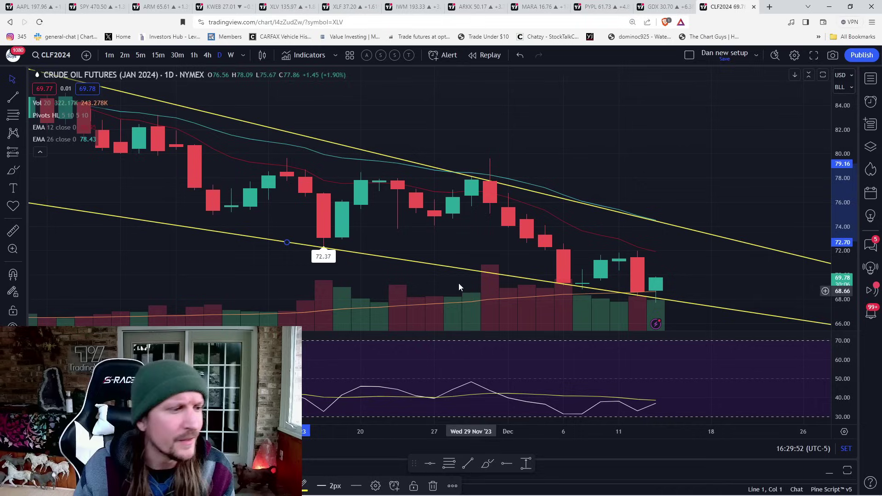
mouse_move(309, 490)
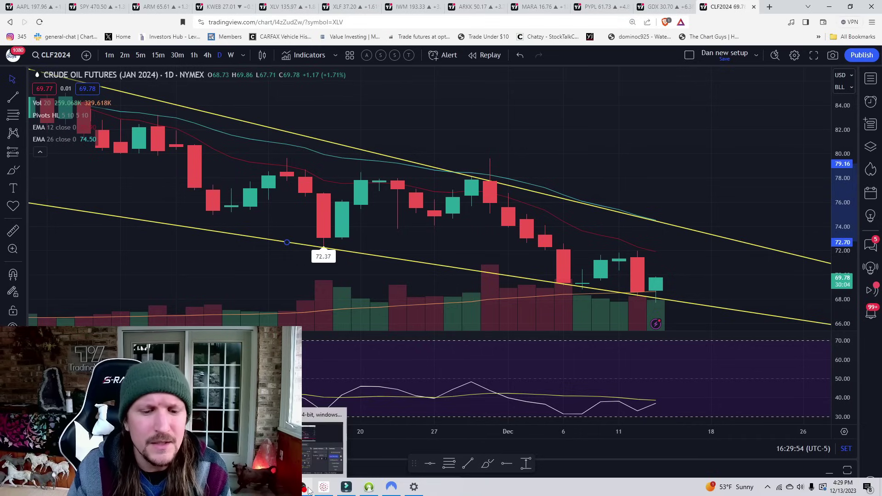